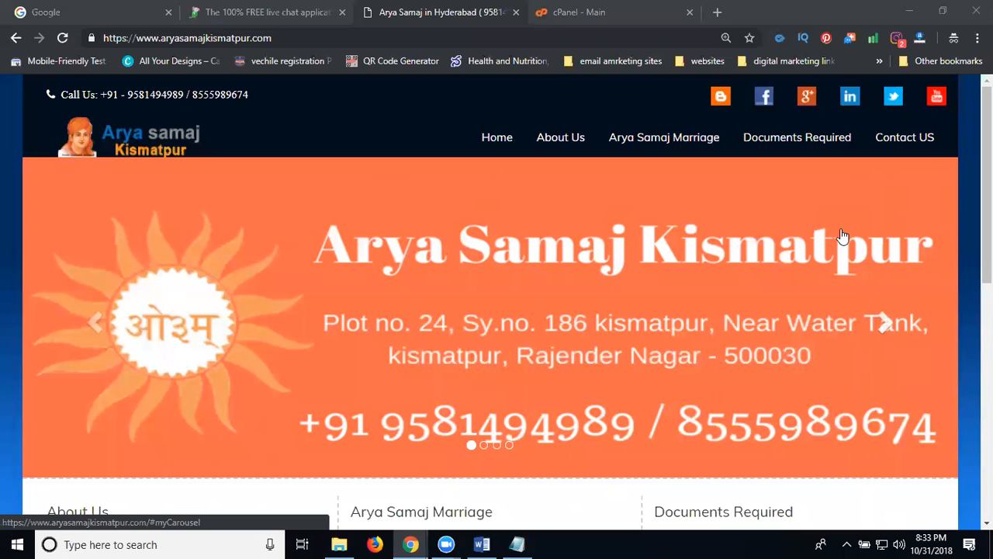
# Step: Switch to the tawk.to website and scroll down to its free account sign-up form
pyautogui.click(268, 14)
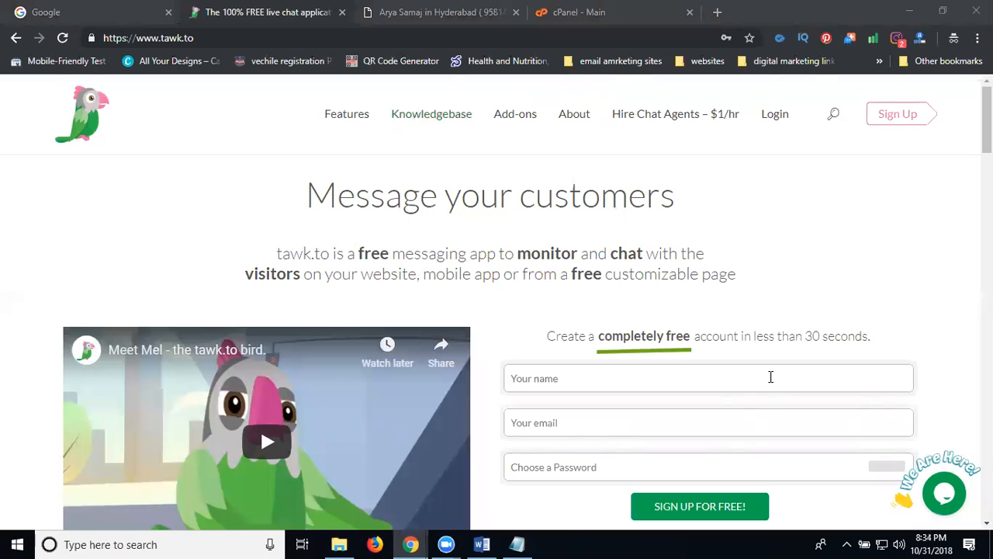
pyautogui.scroll(-1, 769, 377)
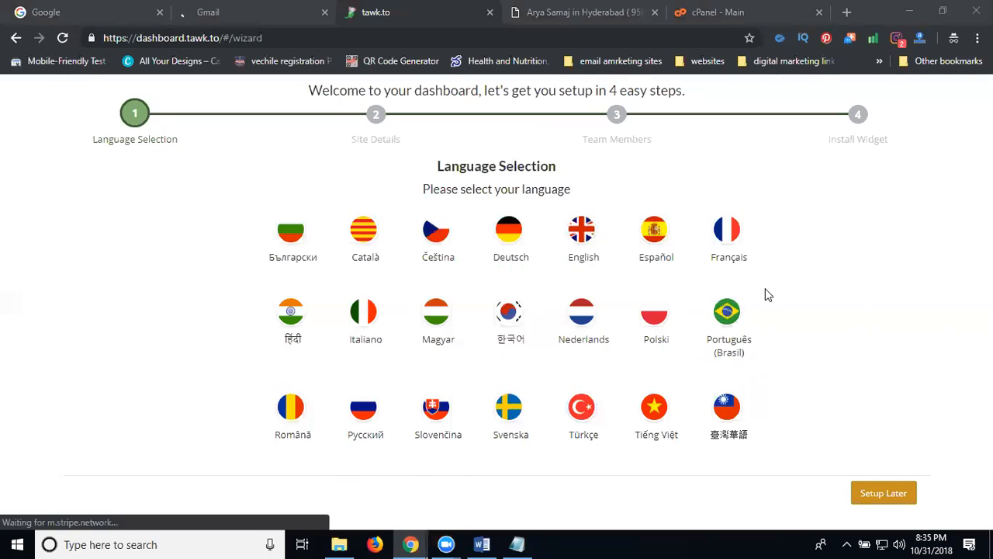
# Step: Choose English, name the site 'Arya Samaj in Hyderabad', and paste aryasamajkismatpur.com as the URL
pyautogui.click(576, 247)
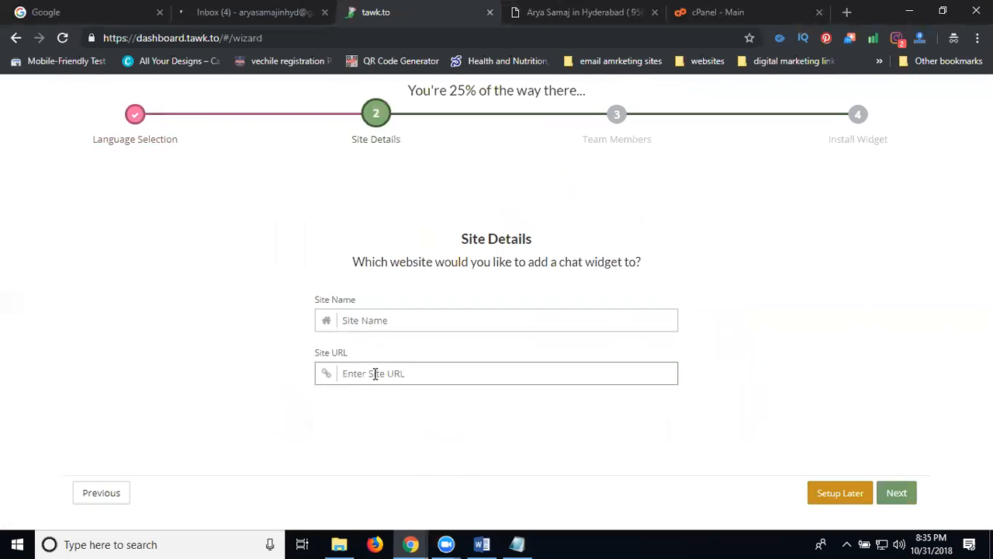
pyautogui.click(373, 318)
pyautogui.write('Arya Samaj in Hyderabad')
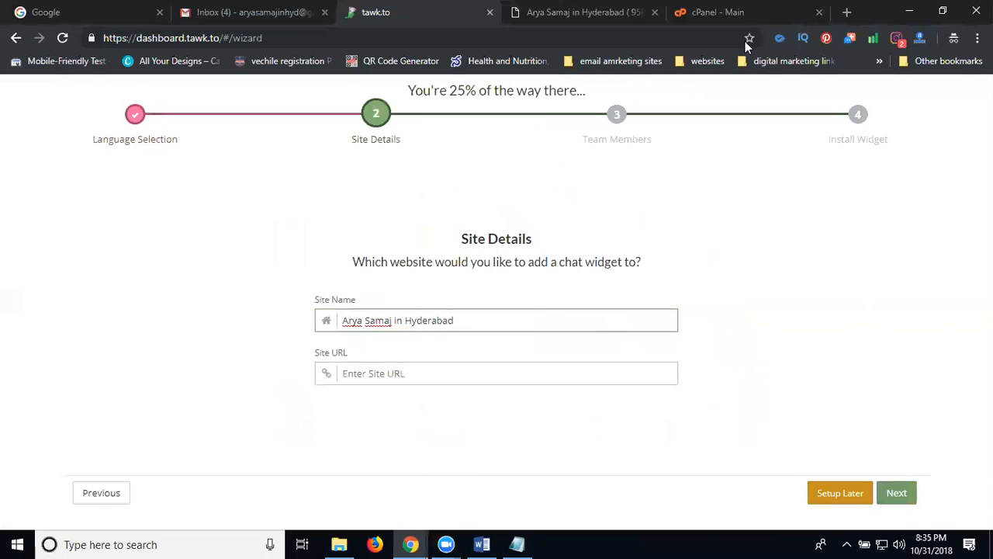
pyautogui.click(556, 11)
pyautogui.click(356, 34)
pyautogui.hotkey('ctrl', 'c')
pyautogui.click(388, 14)
pyautogui.click(399, 380)
pyautogui.hotkey('ctrl', 'v')
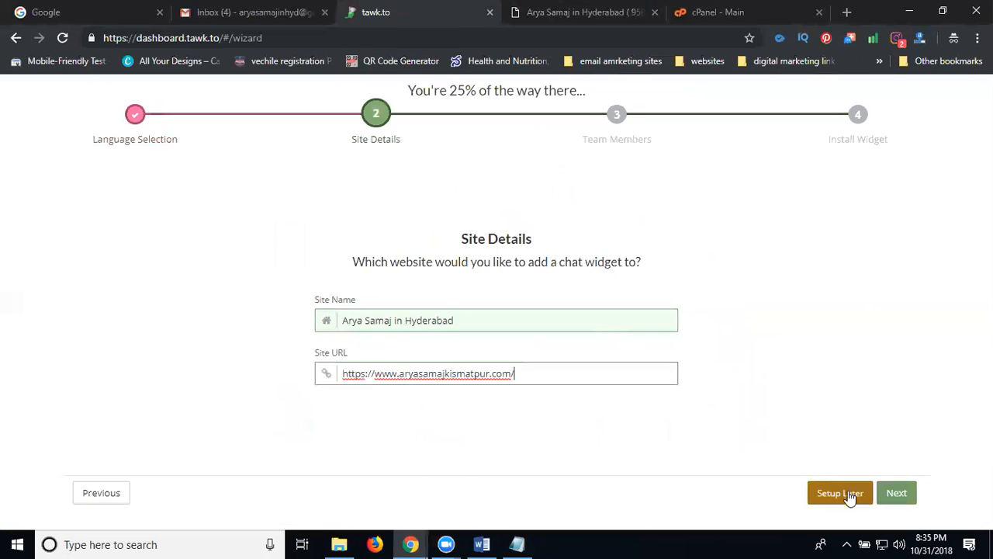
# Step: Skip inviting team members, scroll through the widget script, and go to the Gmail inbox
pyautogui.click(898, 501)
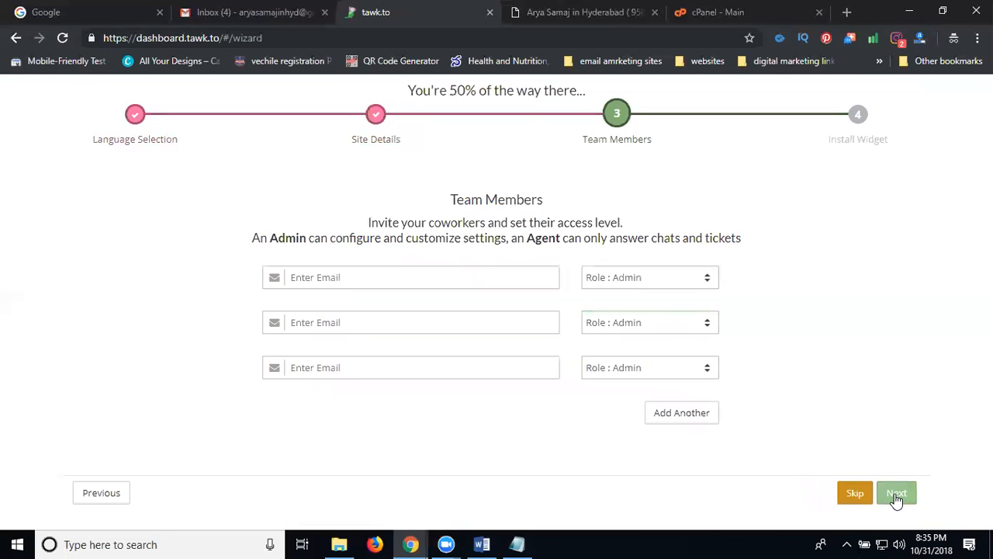
pyautogui.click(449, 272)
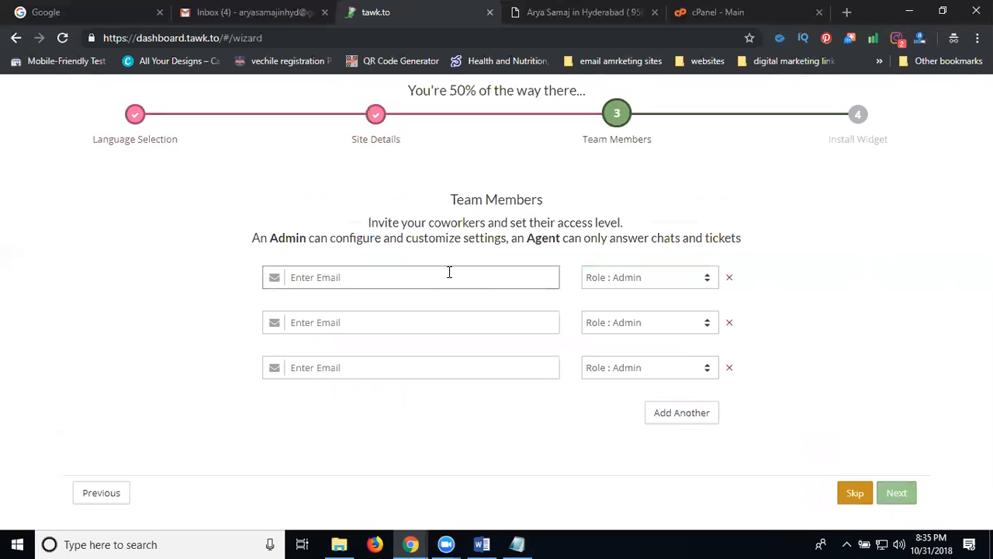
pyautogui.click(863, 496)
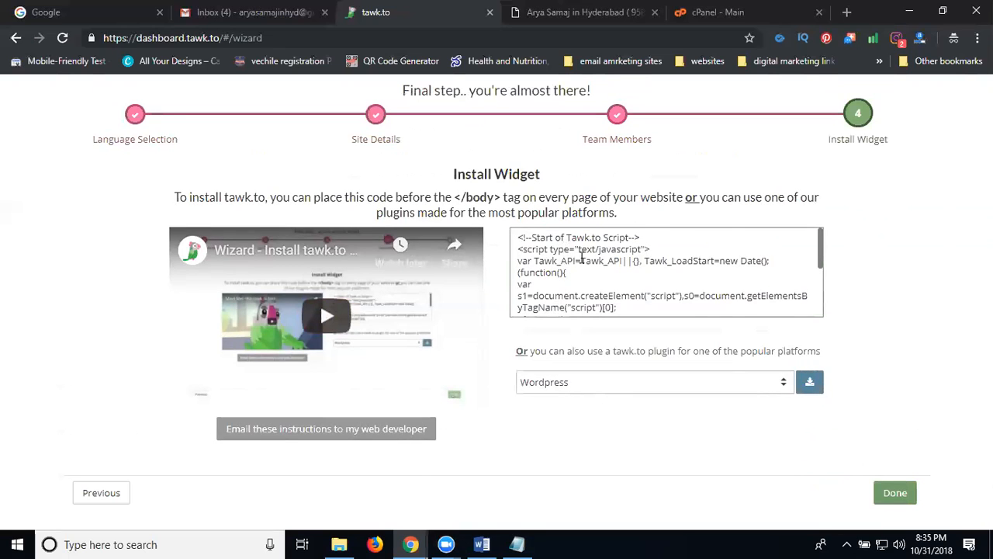
pyautogui.scroll(-1, 635, 265)
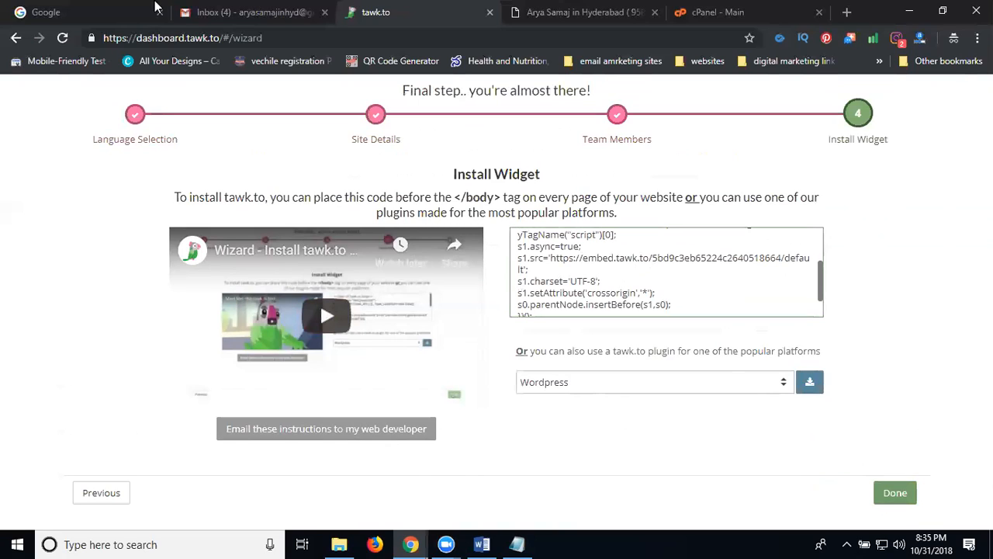
pyautogui.click(200, 13)
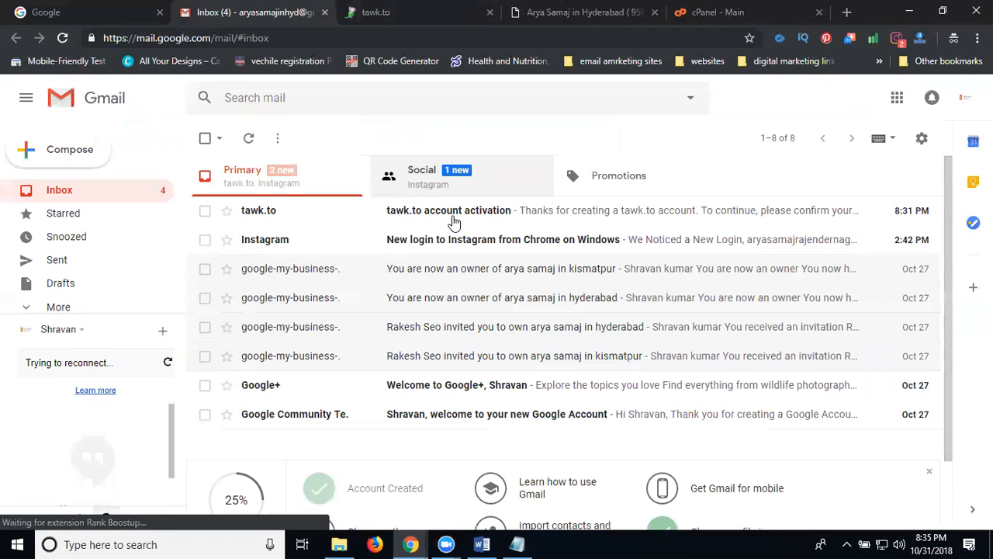
# Step: Open the tawk.to activation email and confirm the account's email address
pyautogui.click(453, 220)
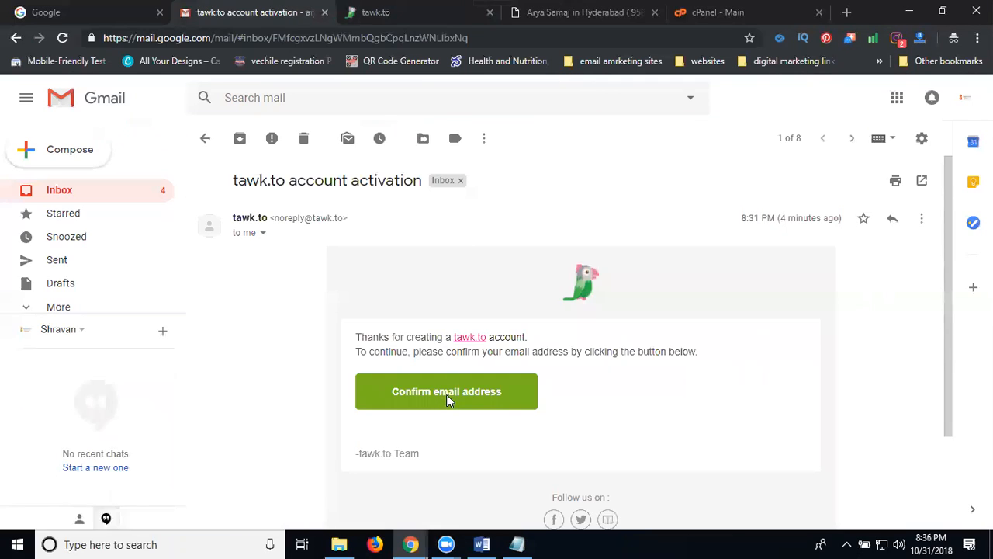
pyautogui.click(446, 394)
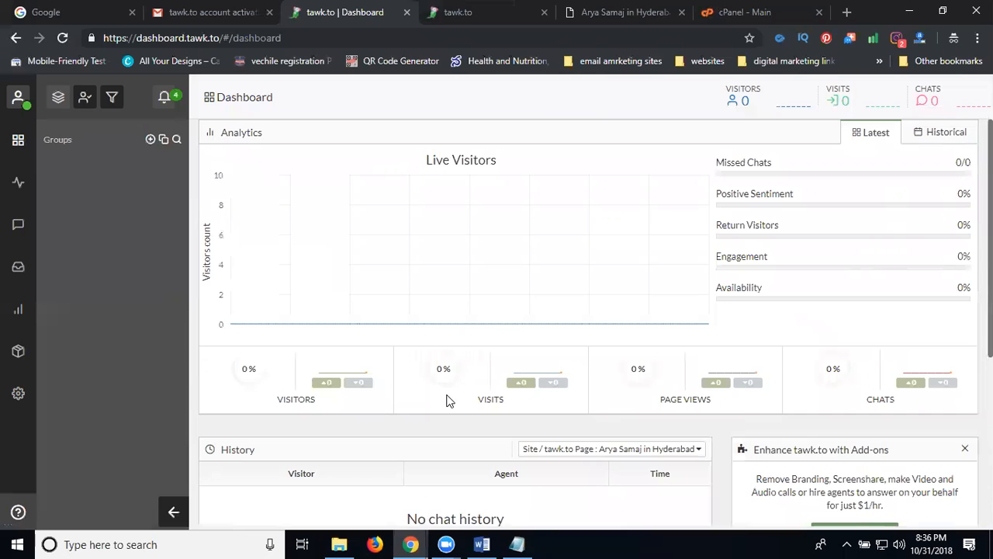
# Step: Close the duplicate setup-wizard tab and return to the tawk.to dashboard
pyautogui.click(475, 15)
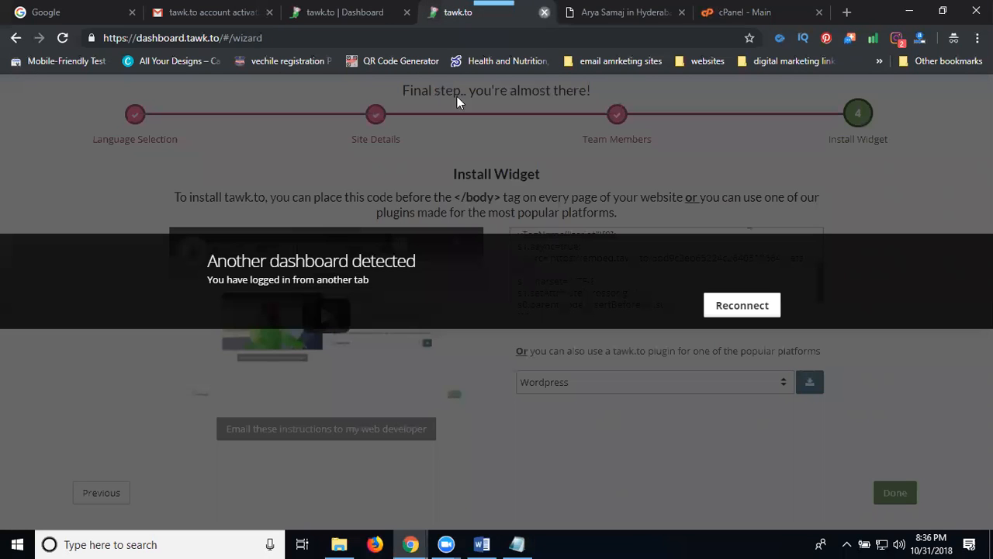
pyautogui.click(545, 12)
pyautogui.click(346, 9)
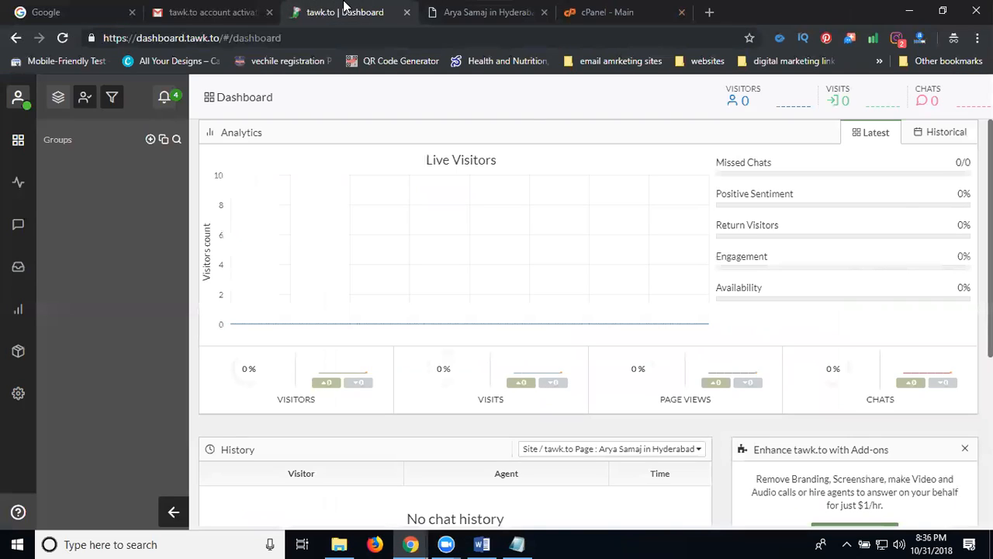
# Step: Open Administration, select all of the widget code, and switch to the Arya Samaj website
pyautogui.click(17, 394)
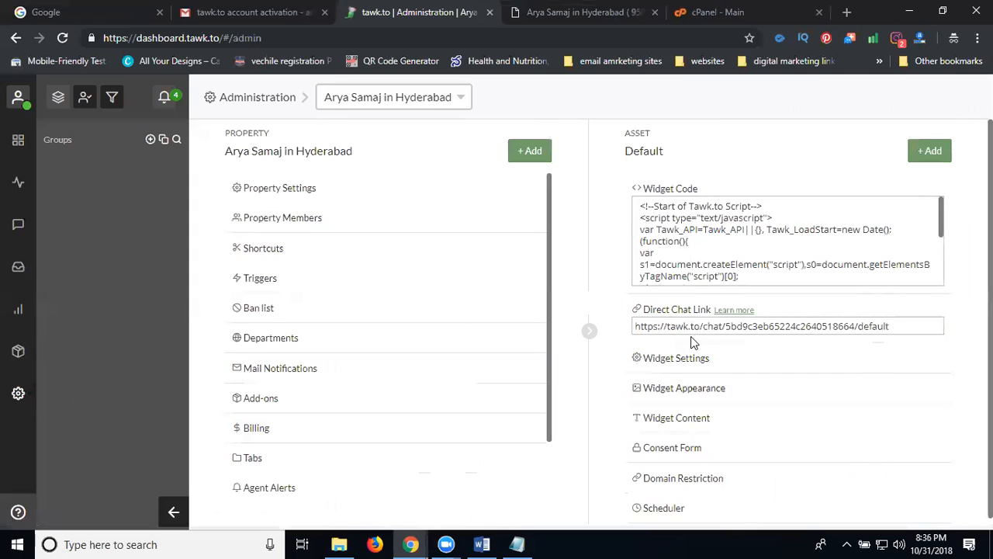
pyautogui.tripleClick(678, 240)
pyautogui.click(659, 224)
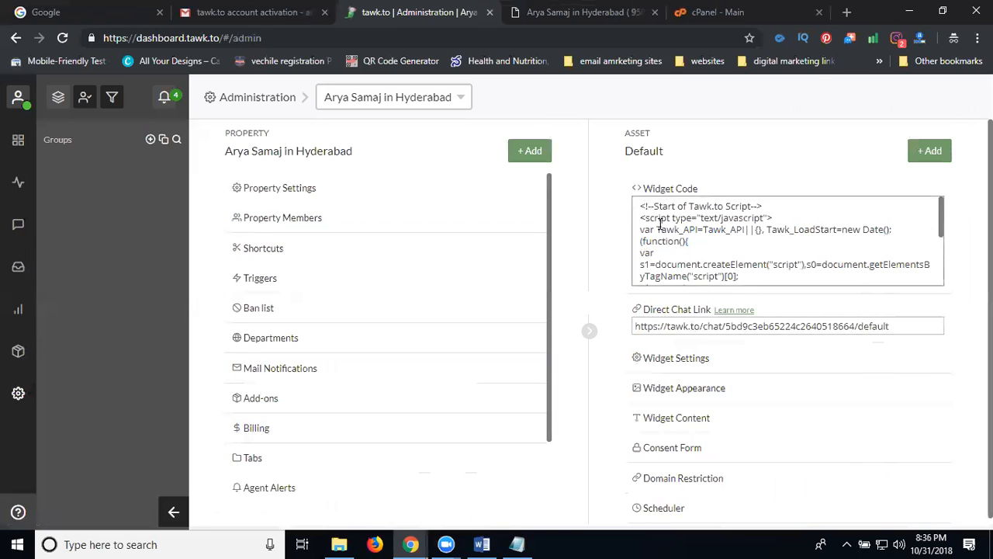
pyautogui.hotkey('ctrl', 'a')
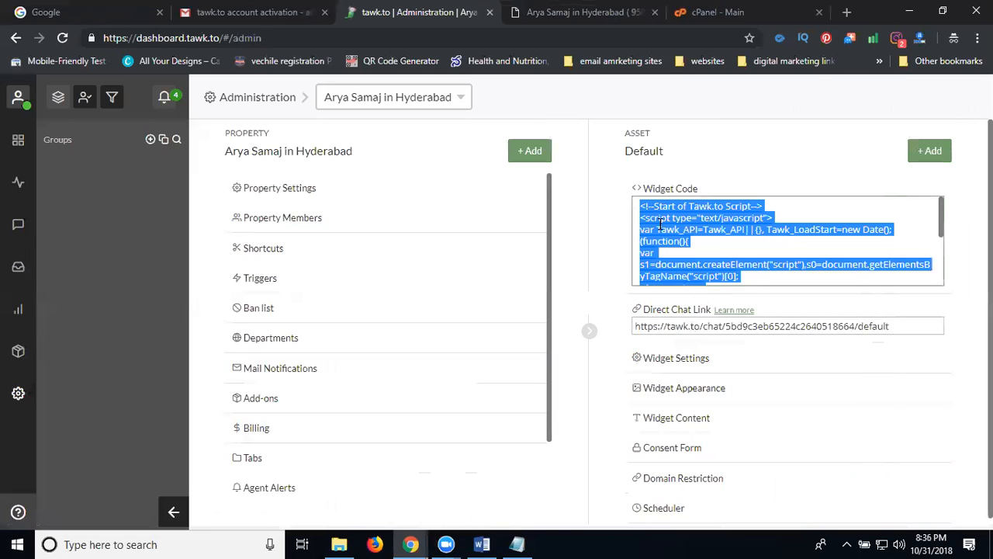
pyautogui.click(590, 12)
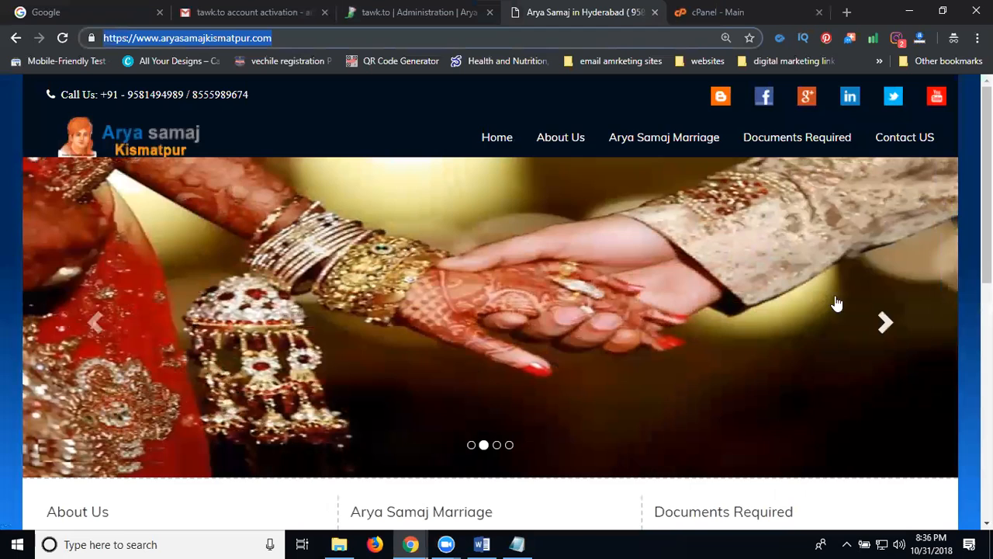
# Step: Launch File Manager from the cPanel main page, then return to tawk.to Administration
pyautogui.scroll(-6, 889, 328)
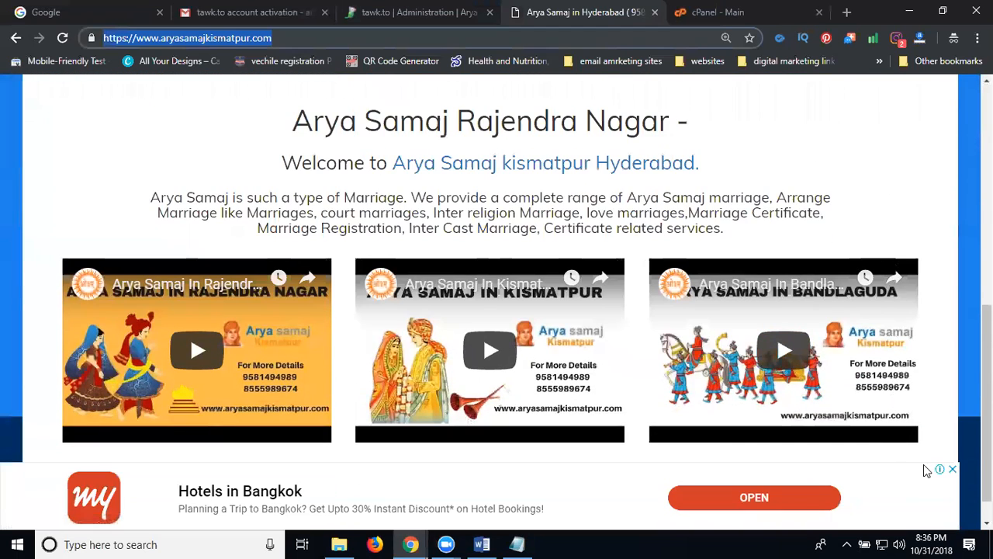
pyautogui.click(710, 14)
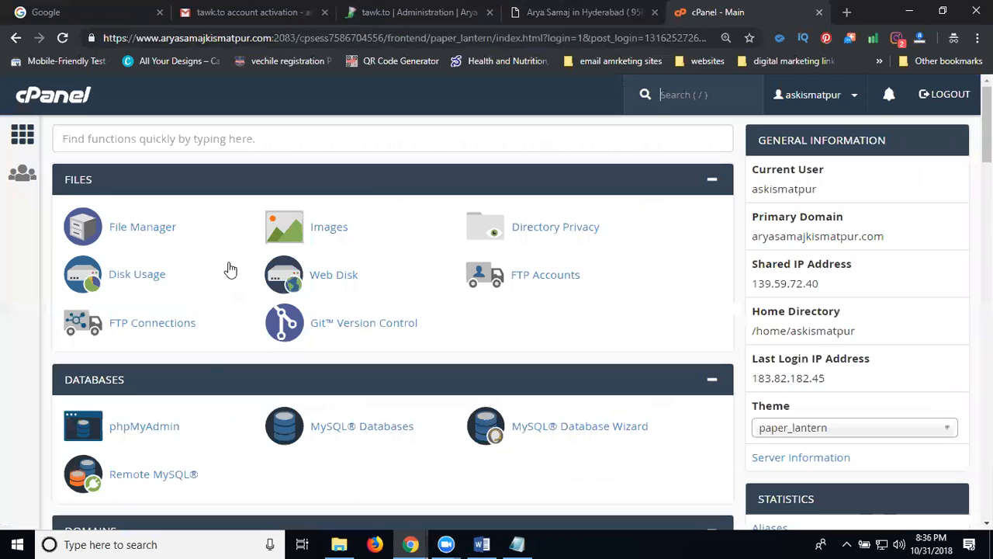
pyautogui.click(144, 229)
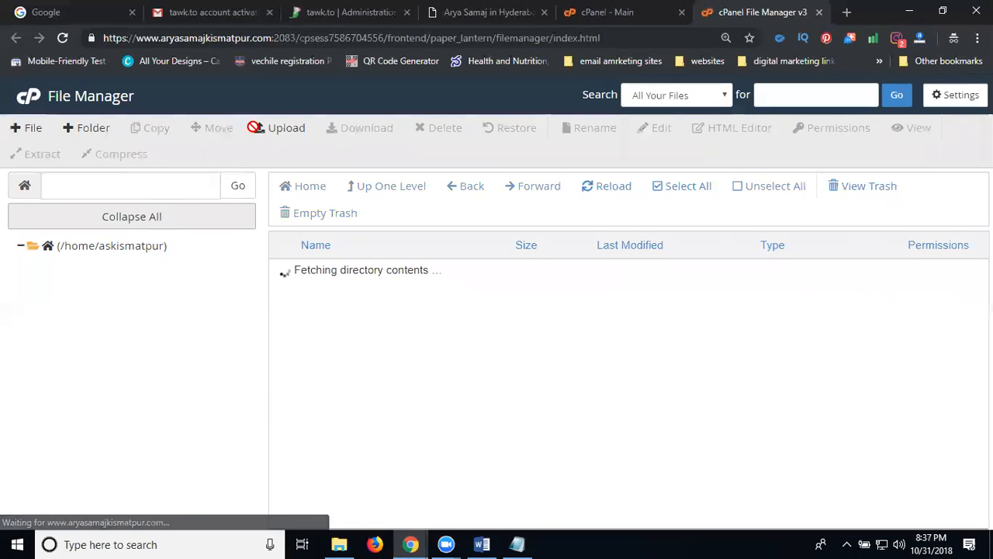
pyautogui.click(333, 14)
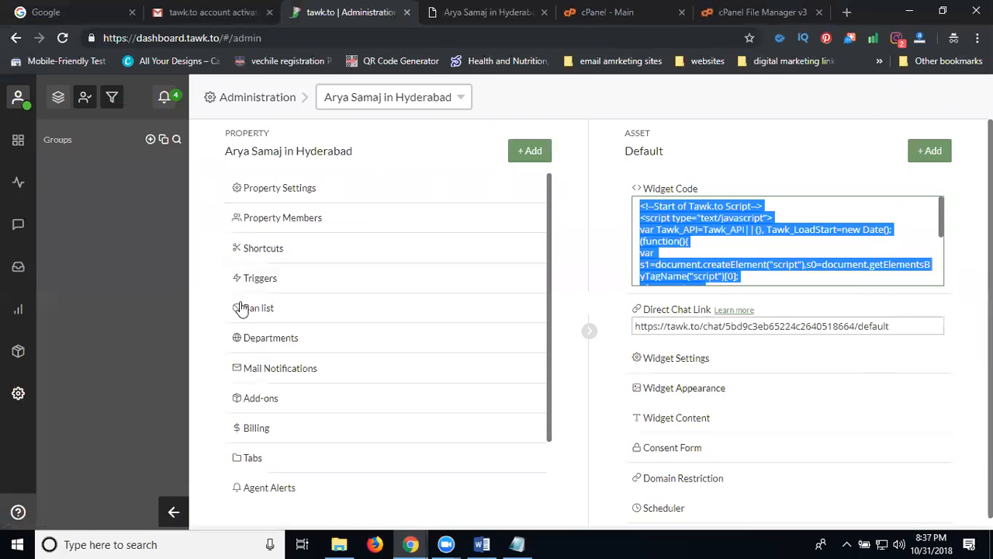
# Step: Open the Welcome message trigger from the Arya Samaj in Hyderabad property's Triggers list
pyautogui.click(255, 281)
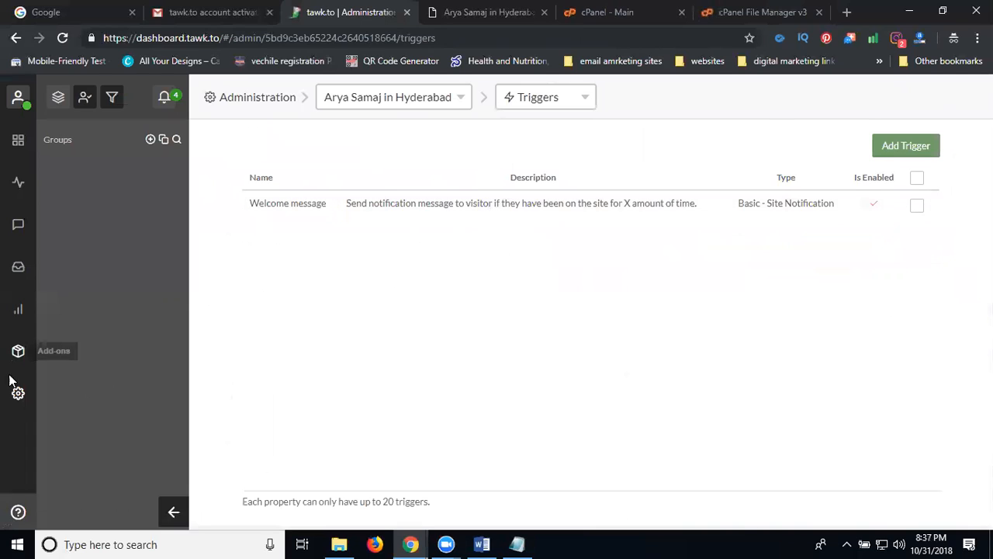
pyautogui.click(254, 103)
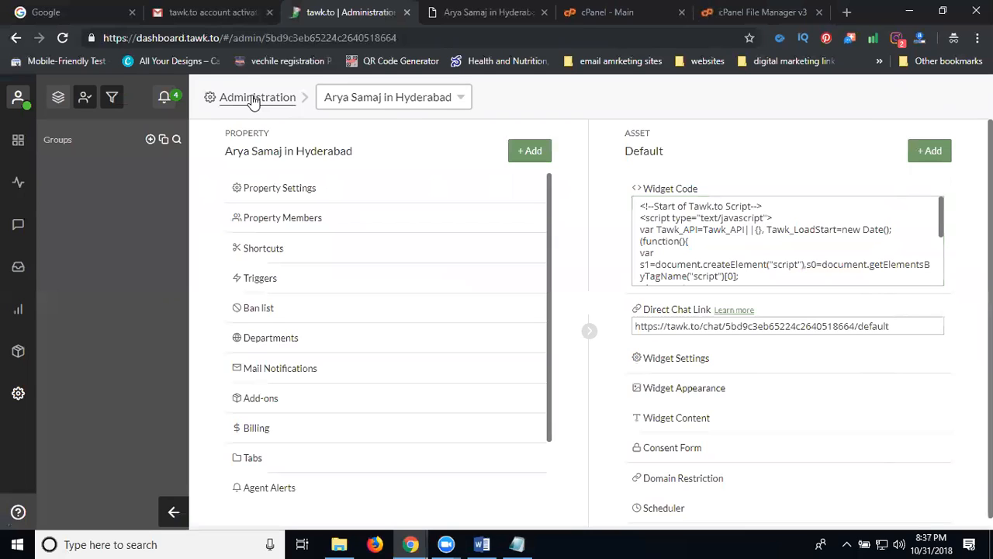
pyautogui.click(292, 281)
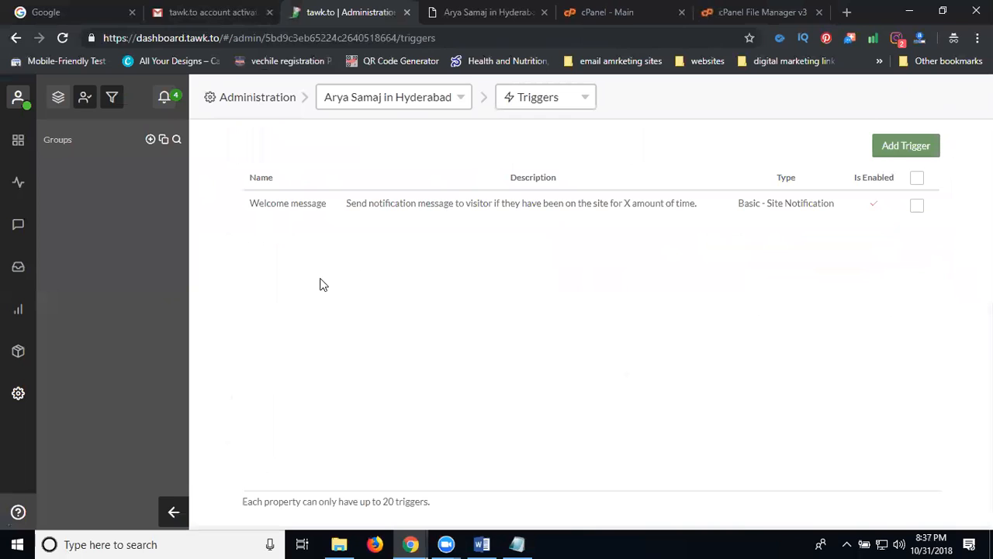
pyautogui.click(432, 207)
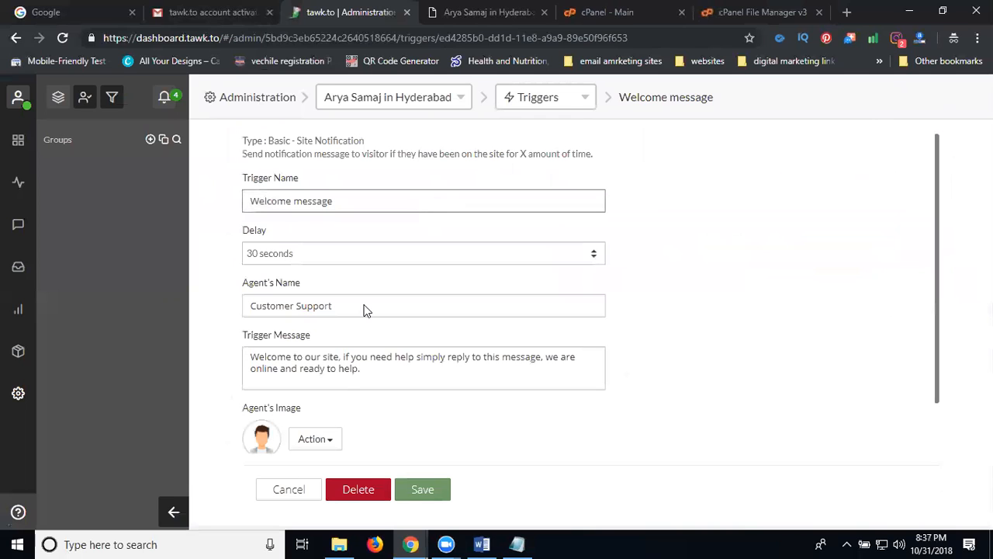
# Step: Replace the trigger message after its greeting with the website's marriage-services sentence
pyautogui.tripleClick(343, 372)
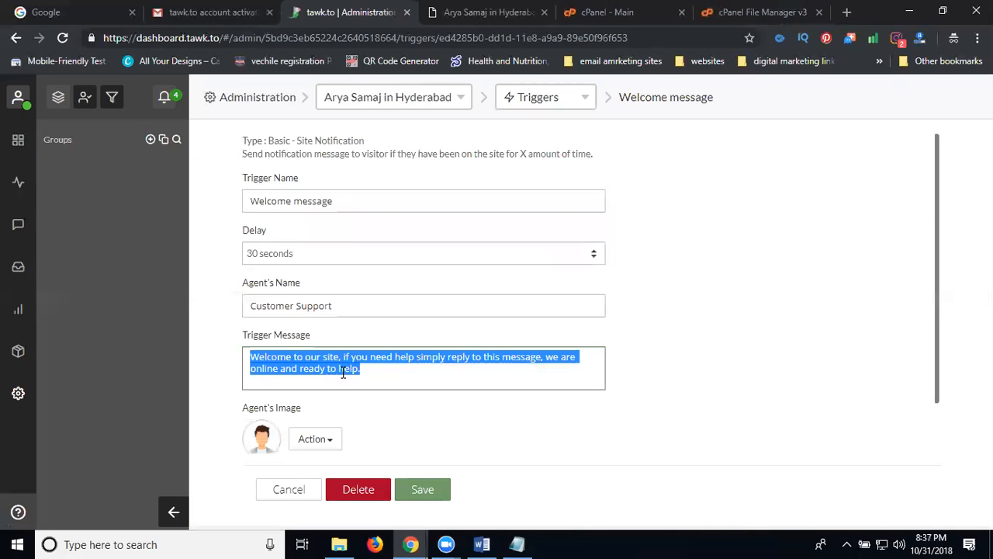
pyautogui.click(359, 371)
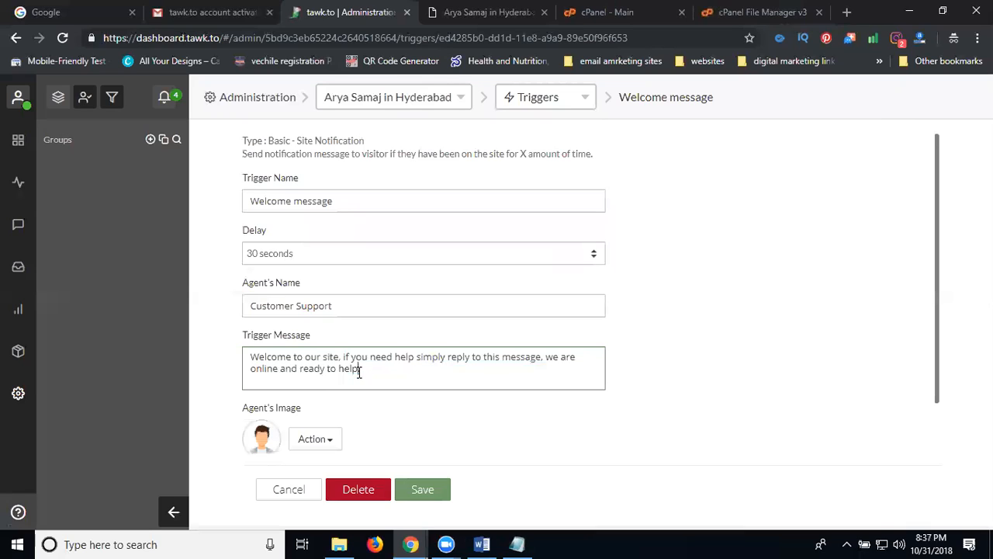
pyautogui.moveTo(342, 357); pyautogui.dragTo(364, 371)
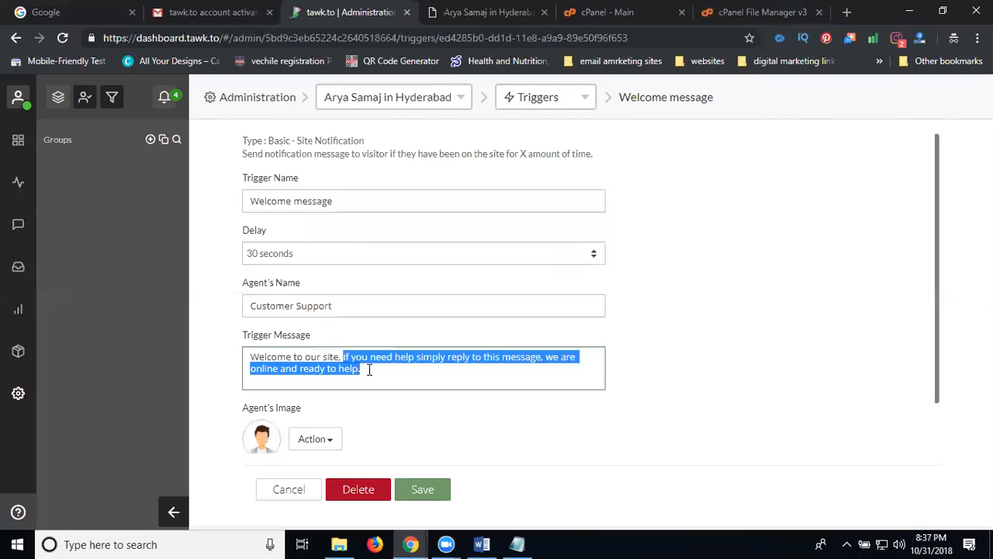
pyautogui.click(469, 13)
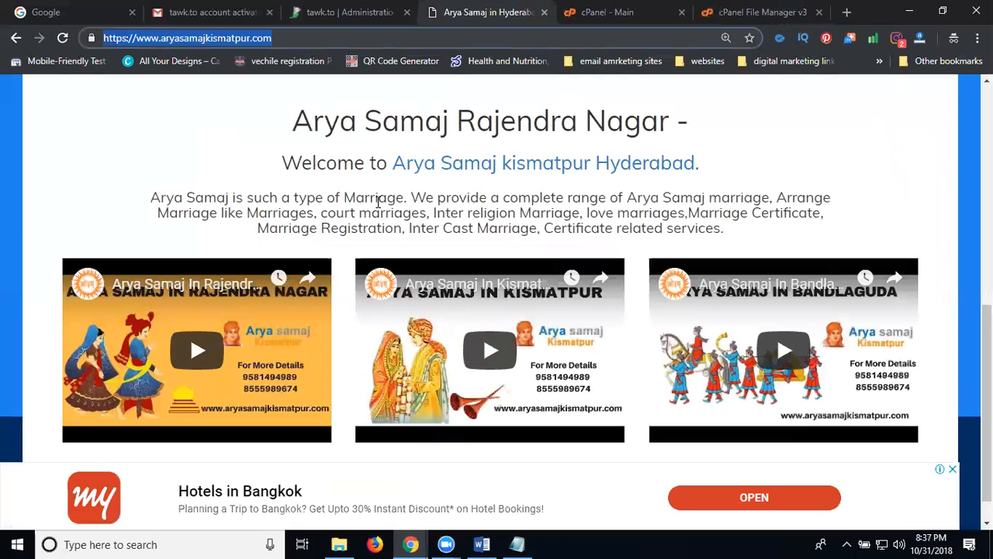
pyautogui.moveTo(412, 197); pyautogui.dragTo(770, 197)
pyautogui.hotkey('ctrl', 'c')
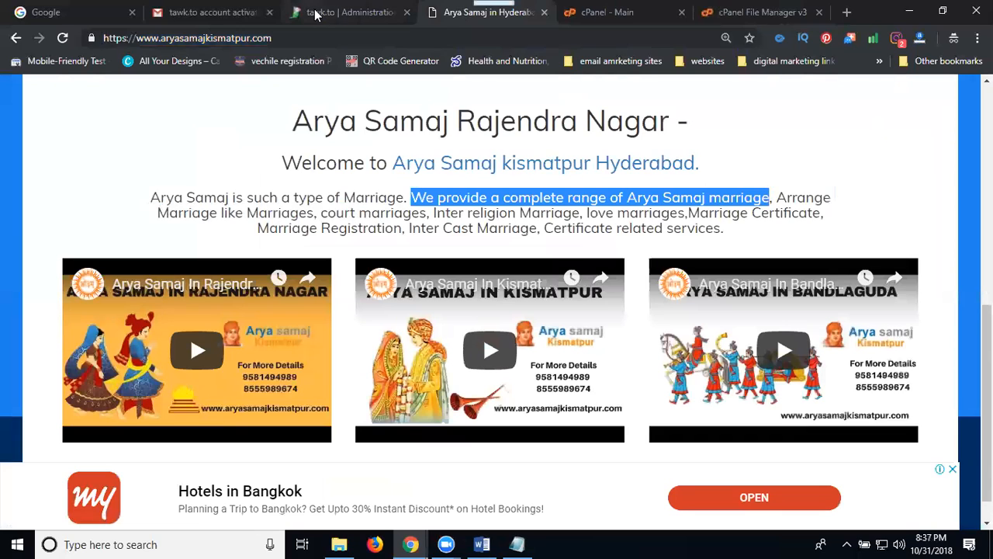
pyautogui.click(342, 12)
pyautogui.hotkey('ctrl', 'v')
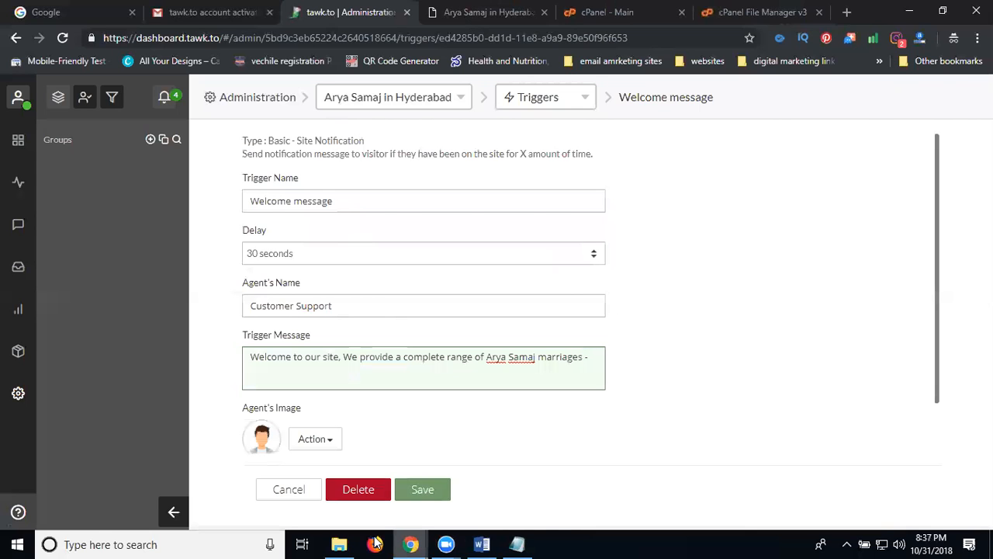
# Step: Add the Contact Us page's phone numbers to the message and save the trigger
pyautogui.click(485, 12)
pyautogui.scroll(5, 634, 271)
pyautogui.scroll(2, 634, 266)
pyautogui.click(894, 139)
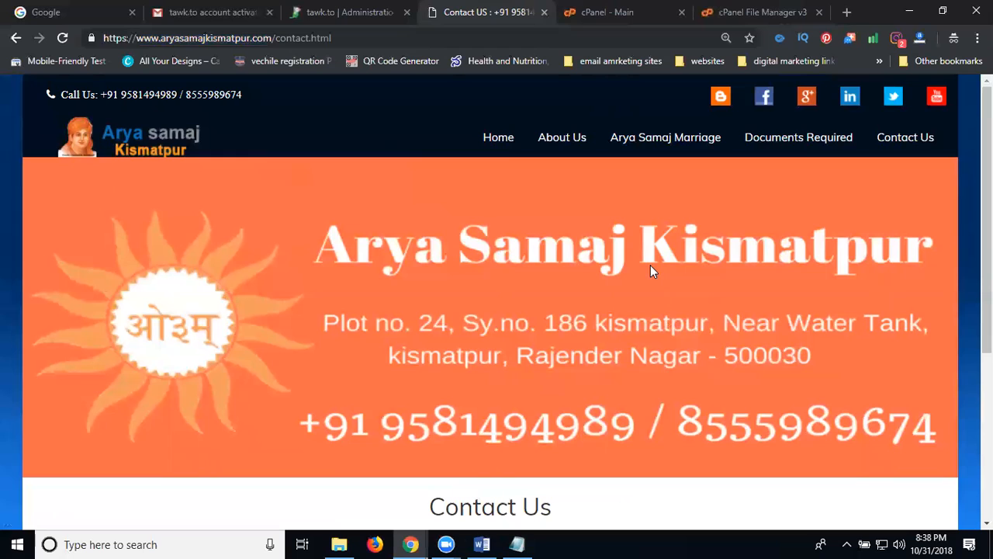
pyautogui.scroll(-4, 535, 329)
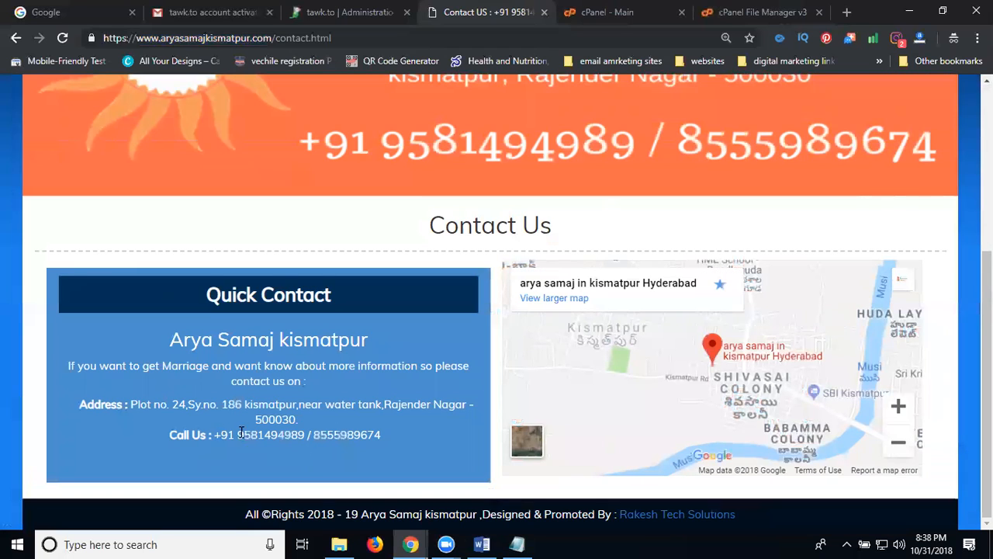
pyautogui.moveTo(215, 434); pyautogui.dragTo(381, 437)
pyautogui.hotkey('ctrl', 'c')
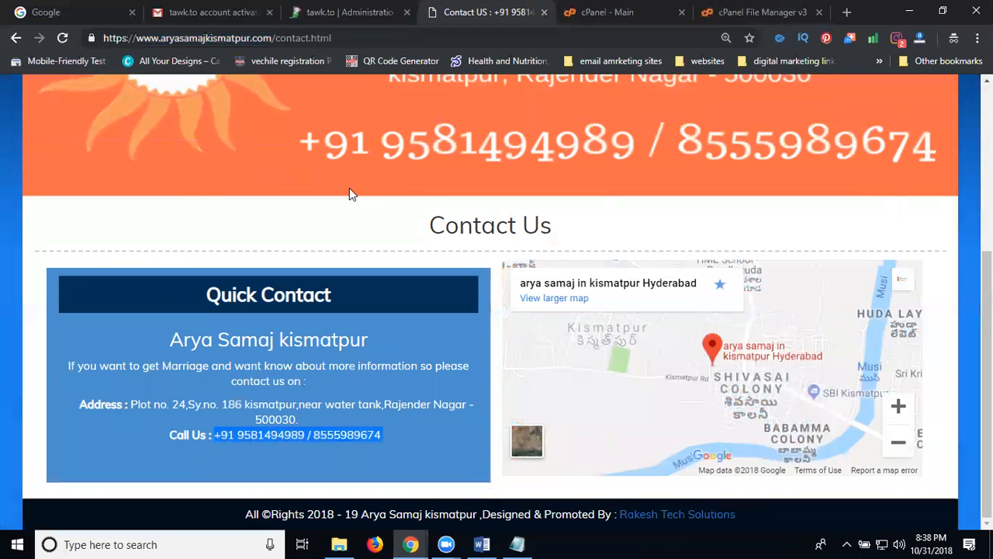
pyautogui.click(306, 14)
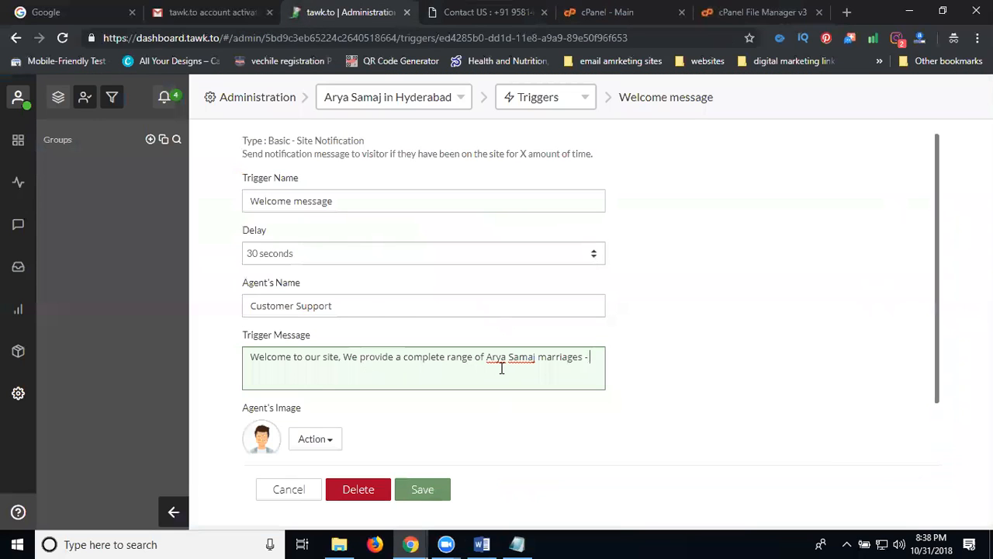
pyautogui.hotkey('ctrl', 'v')
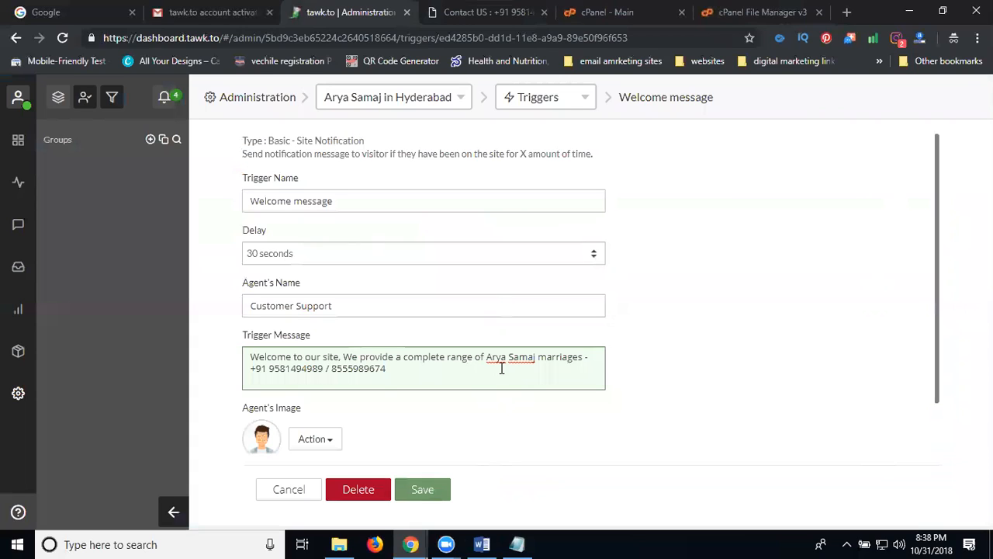
pyautogui.scroll(-2, 481, 350)
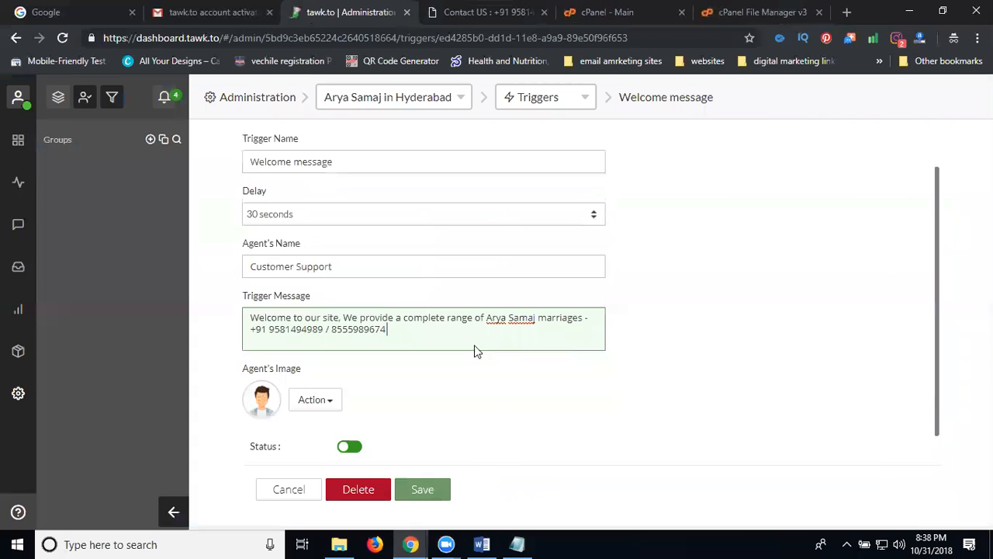
pyautogui.click(418, 490)
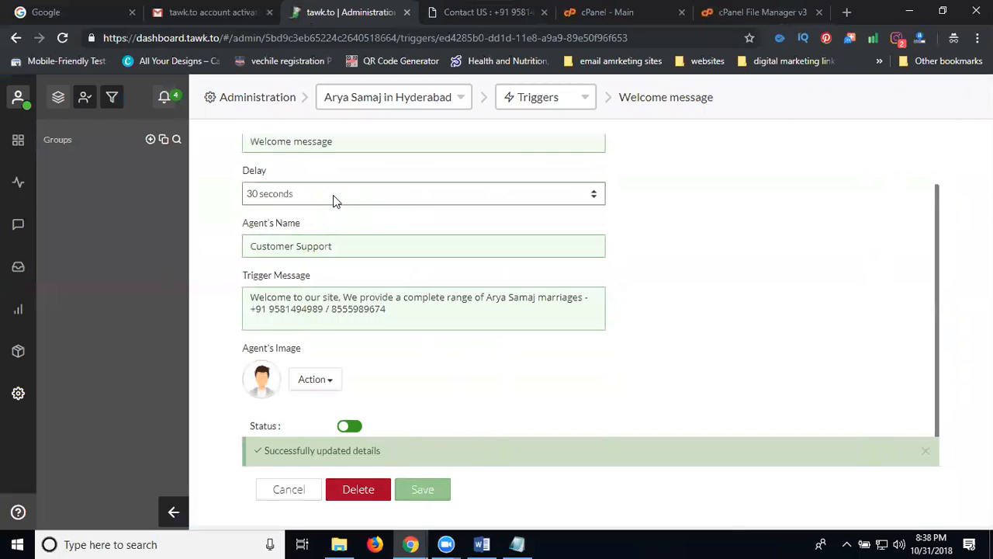
# Step: Set the trigger delay to 10 seconds, save, and return to Administration
pyautogui.click(595, 194)
pyautogui.click(595, 195)
pyautogui.click(594, 195)
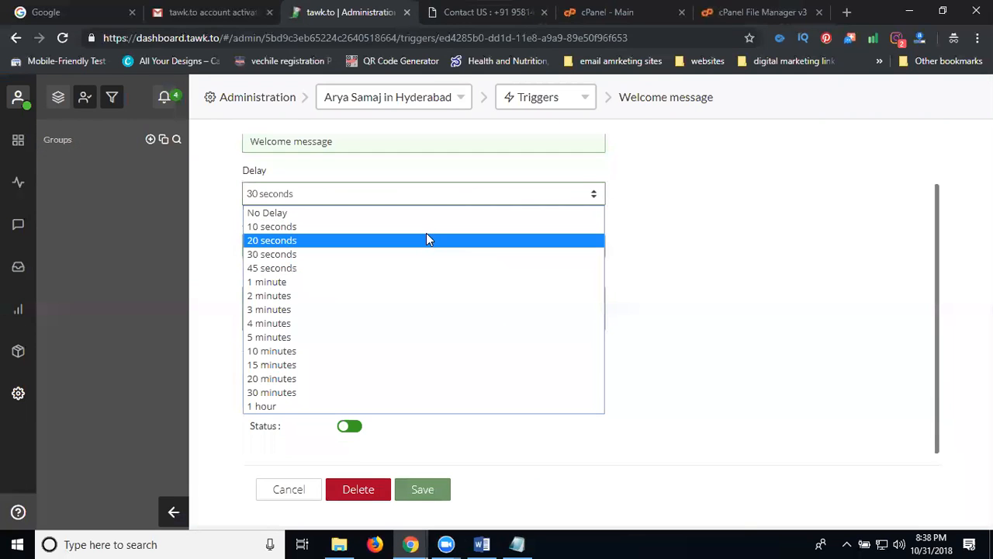
pyautogui.click(427, 231)
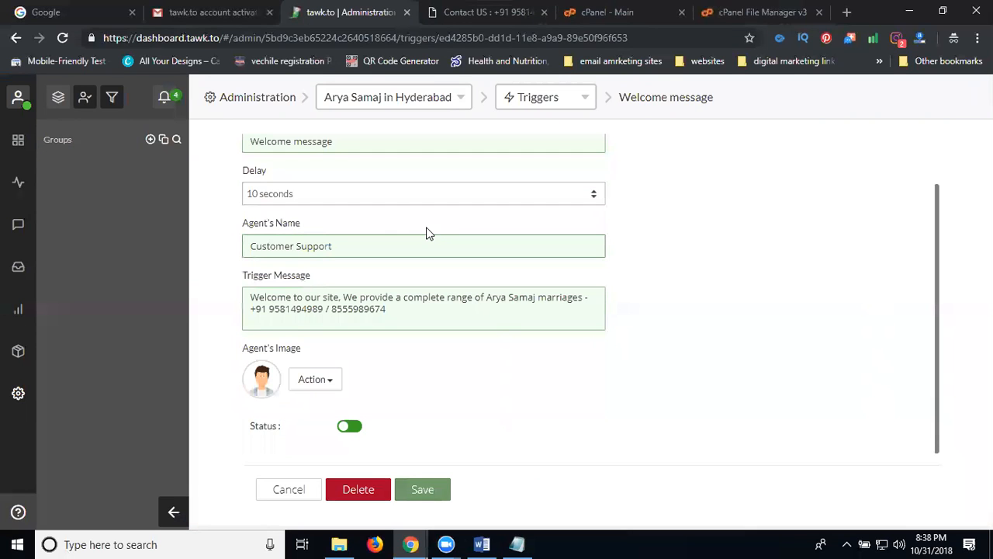
pyautogui.click(431, 489)
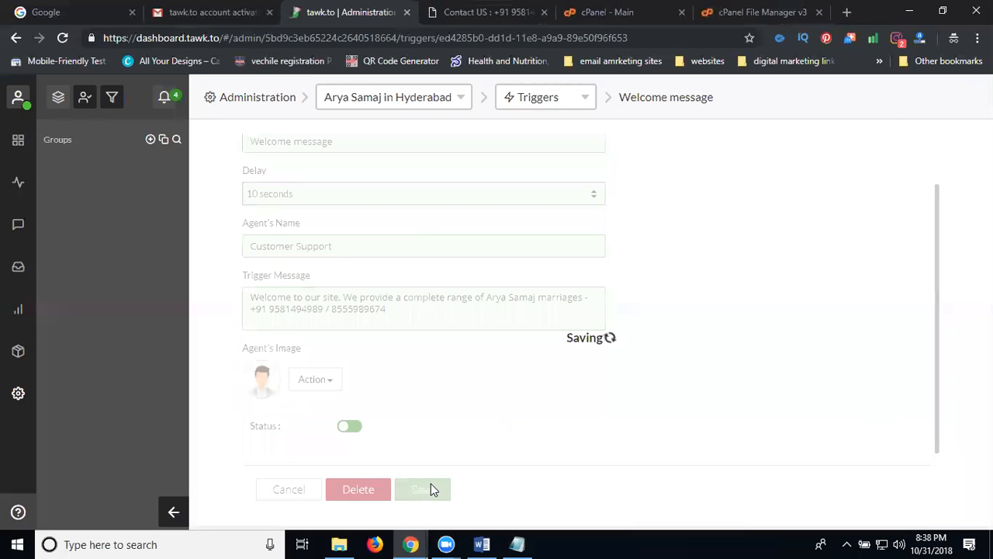
pyautogui.click(264, 105)
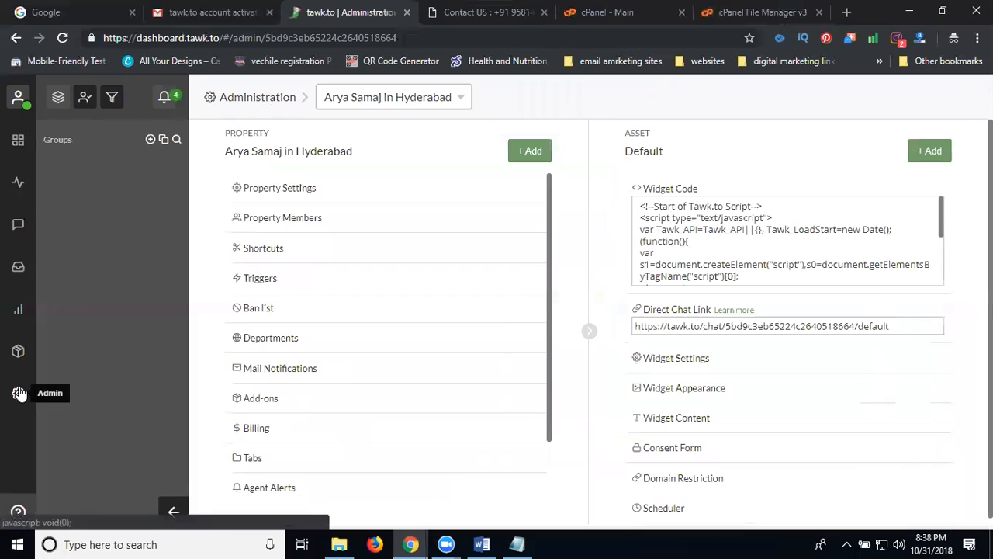
# Step: Select the tawk.to widget code, then open the public_html folder in cPanel File Manager
pyautogui.hotkey('ctrl', 'a')
pyautogui.hotkey('ctrl', 'c')
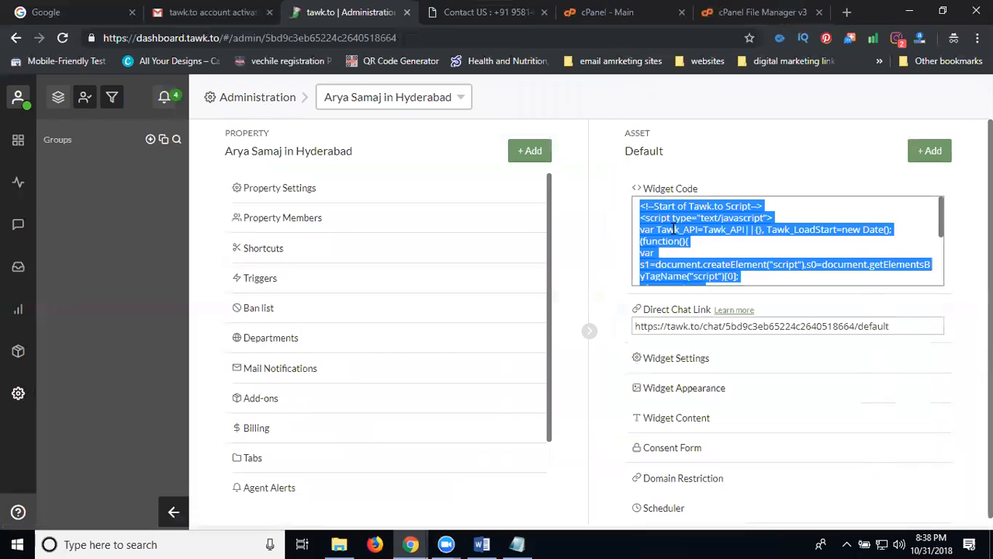
pyautogui.click(458, 12)
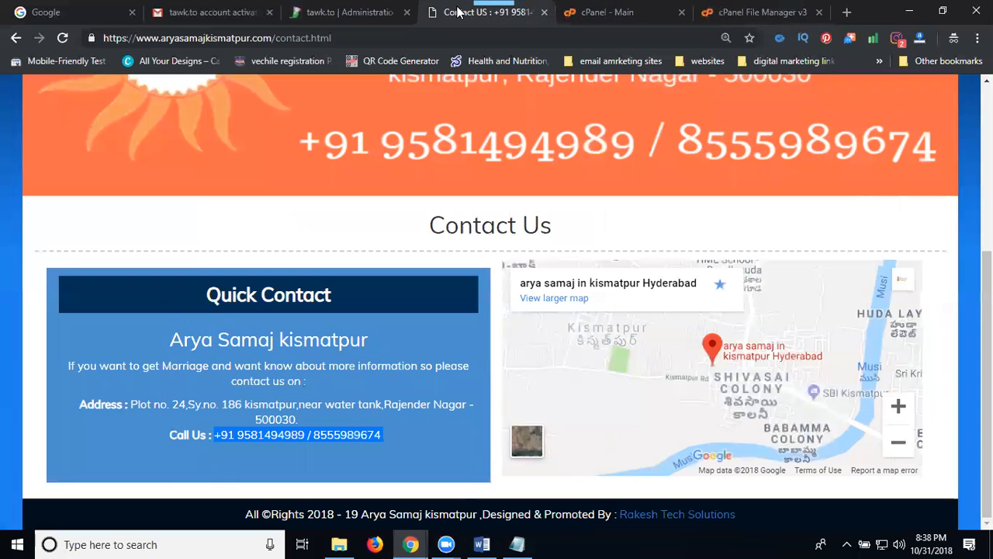
pyautogui.click(626, 13)
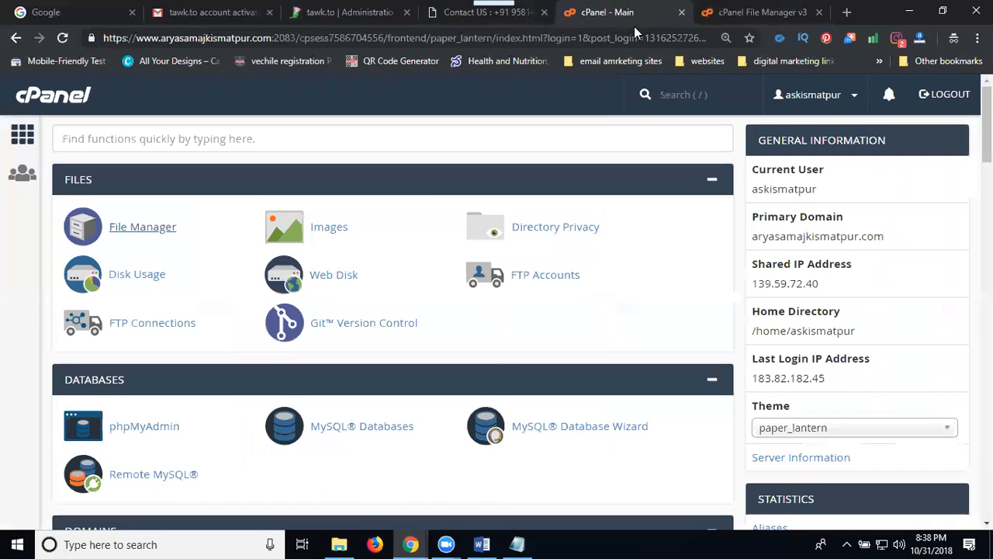
pyautogui.click(742, 13)
pyautogui.scroll(-4, 414, 357)
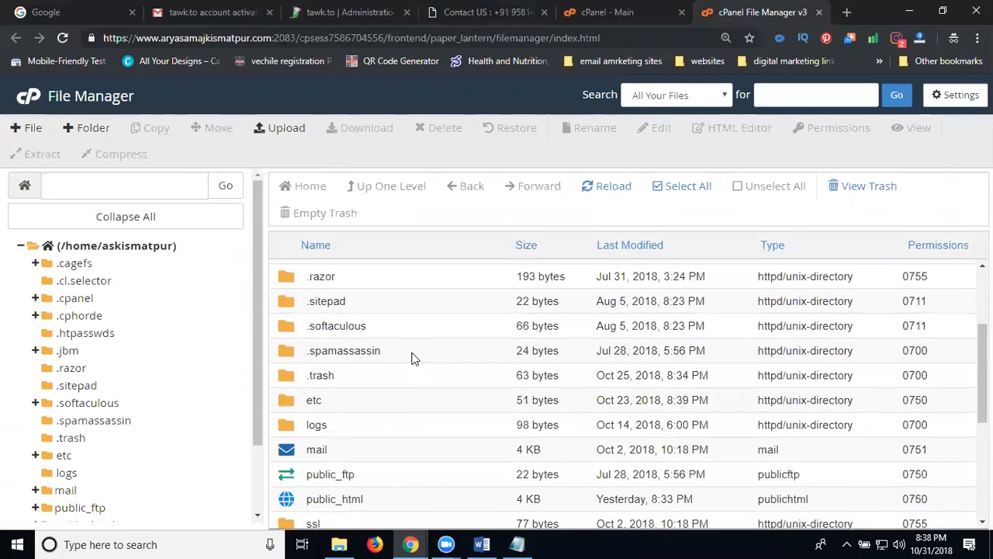
pyautogui.scroll(-4, 413, 375)
pyautogui.doubleClick(423, 276)
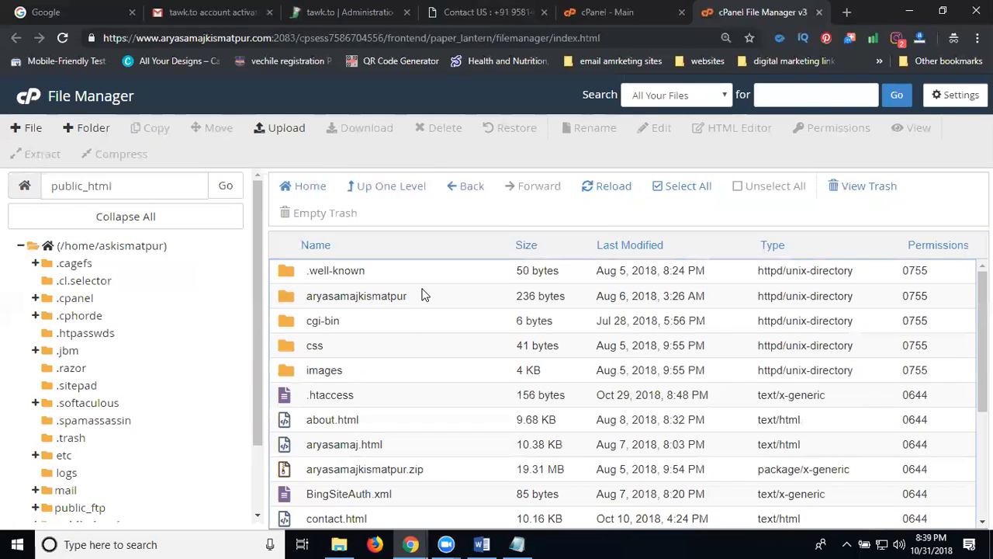
pyautogui.press('super+r')
# Step: In a new Notepad file, paste the tawk.to widget script between <div> and </div> tags
pyautogui.write('no')
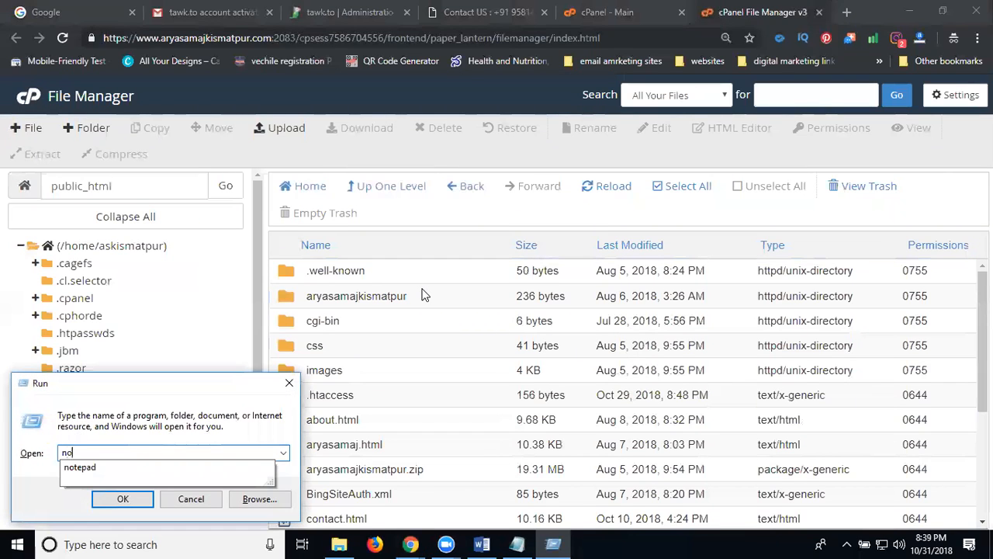
pyautogui.write('tepad')
pyautogui.press('Return')
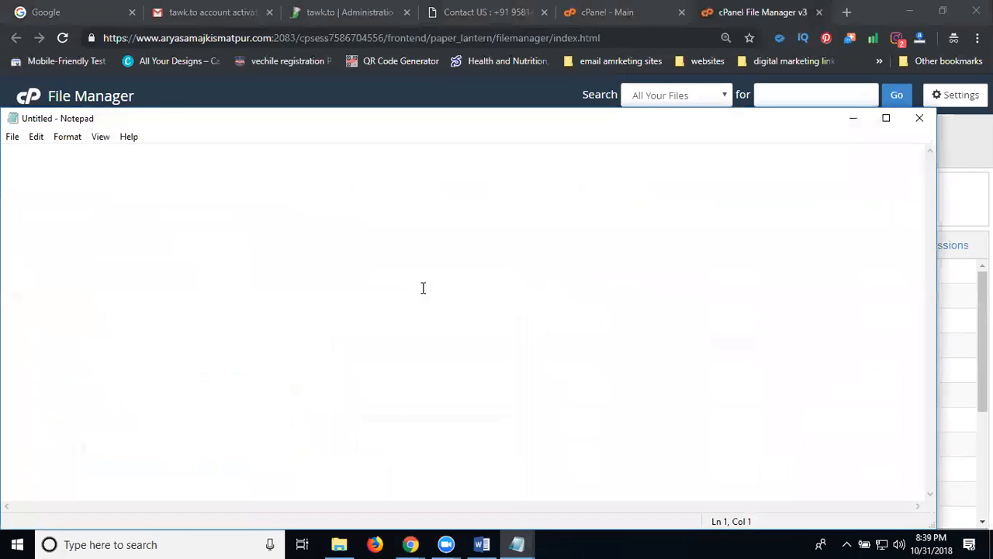
pyautogui.write('<div>')
pyautogui.press('Return')
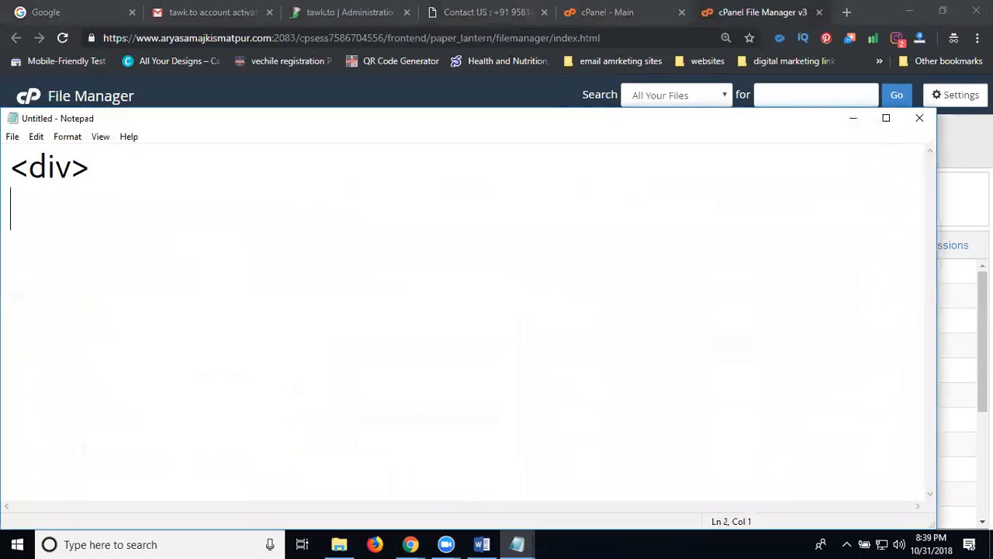
pyautogui.write('</d')
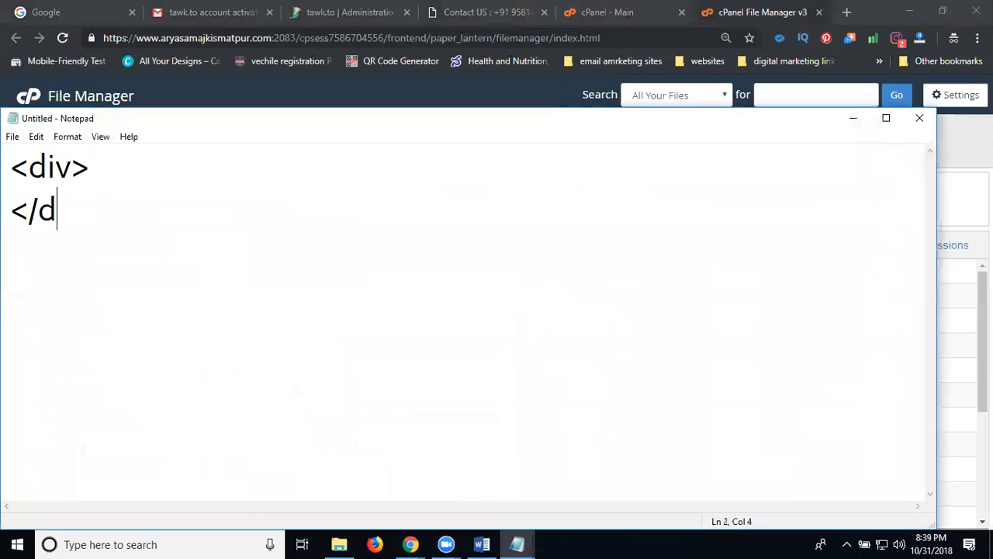
pyautogui.write('iv>')
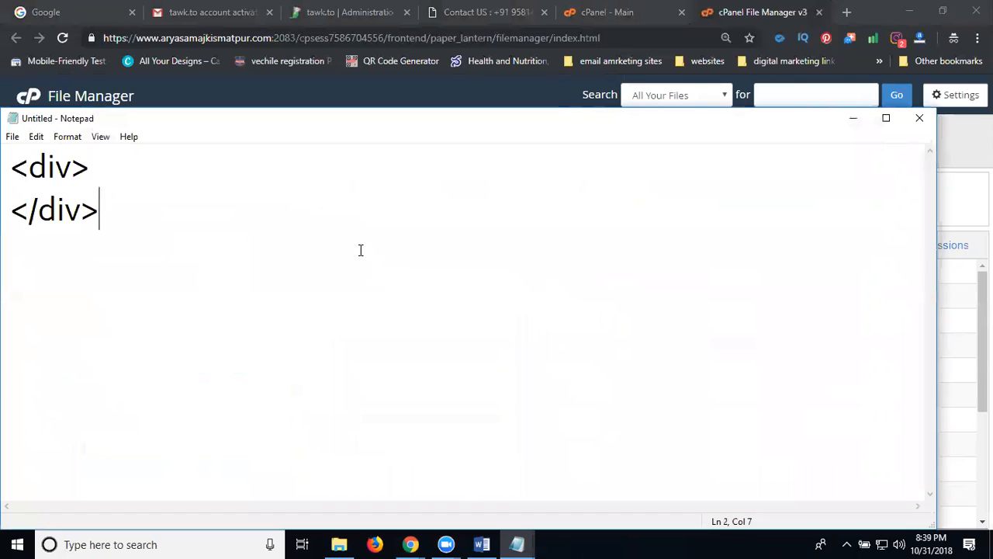
pyautogui.click(117, 155)
pyautogui.press('Return')
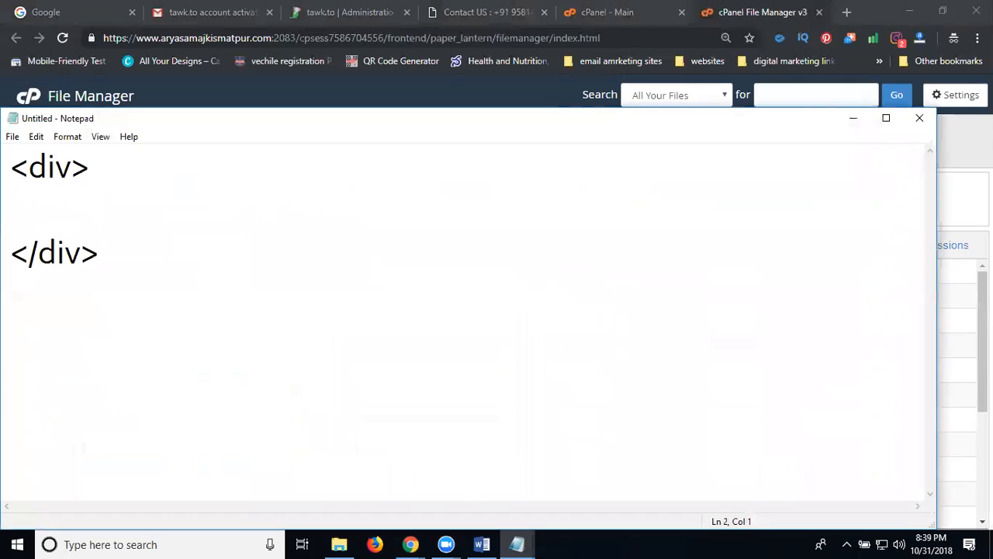
pyautogui.hotkey('ctrl', 'v')
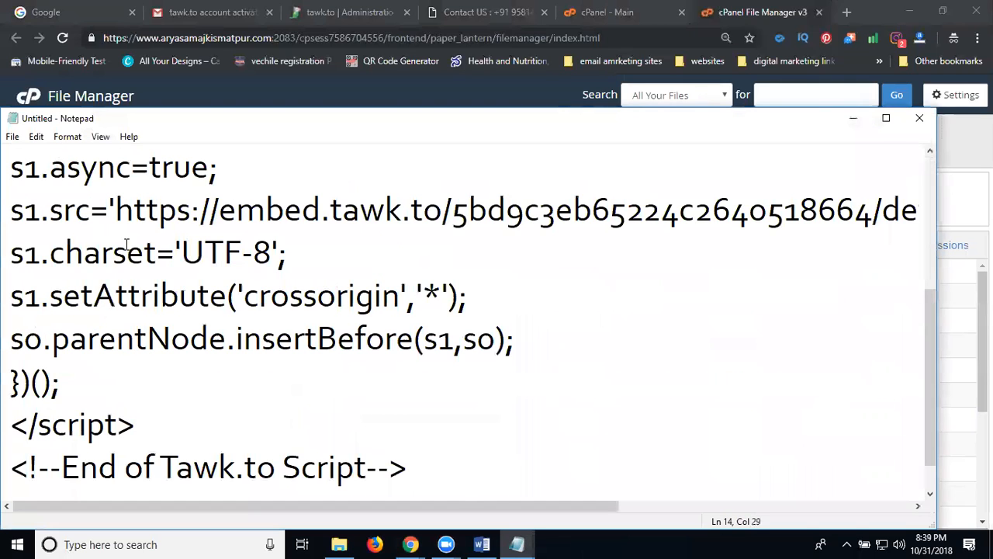
# Step: Add a <br/> line above the div, select the whole snippet, and minimize Notepad
pyautogui.scroll(-1, 147, 251)
pyautogui.scroll(3, 147, 251)
pyautogui.click(13, 165)
pyautogui.write('<br/><div>')
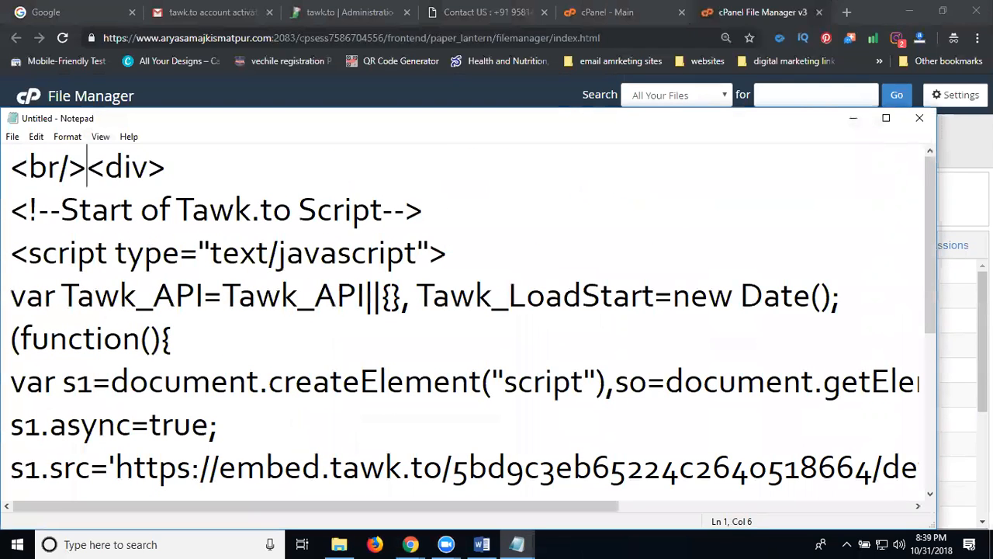
pyautogui.press('Return')
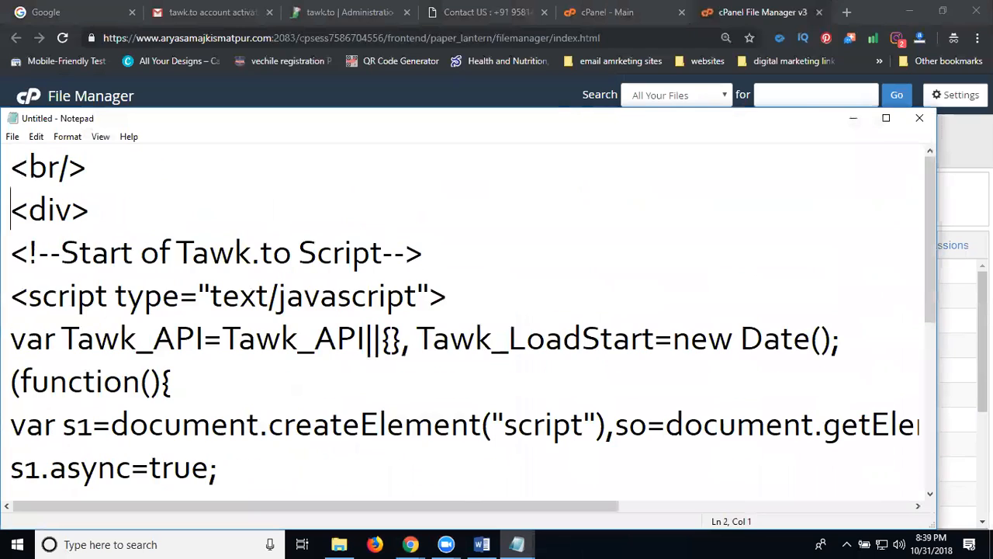
pyautogui.hotkey('ctrl', 'a')
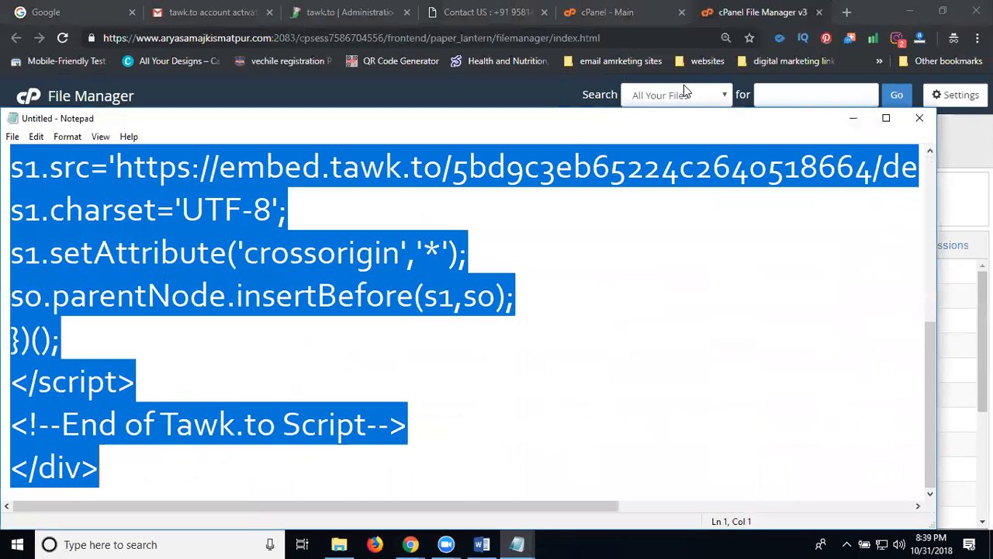
pyautogui.click(853, 118)
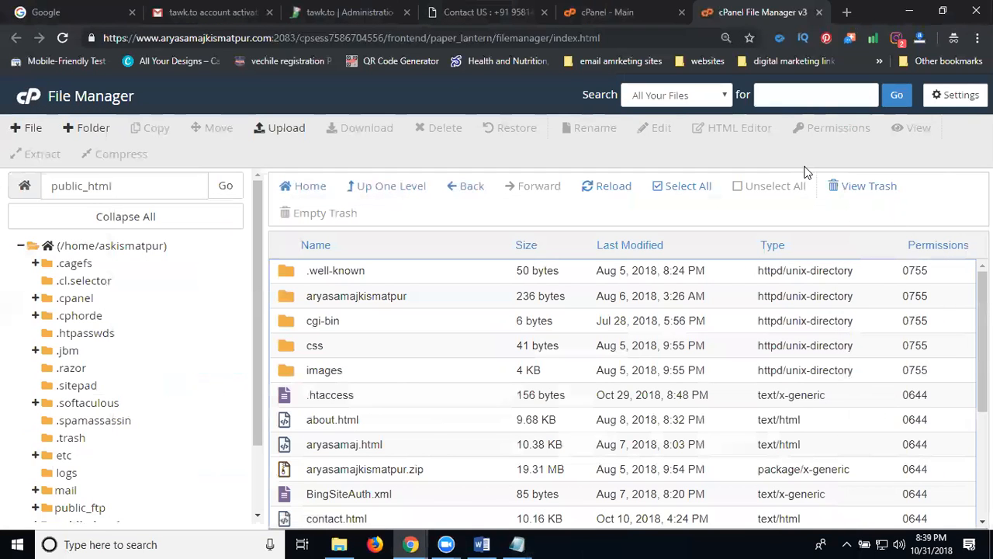
# Step: Open contact.html in the File Manager code editor and scroll to its footer
pyautogui.click(456, 16)
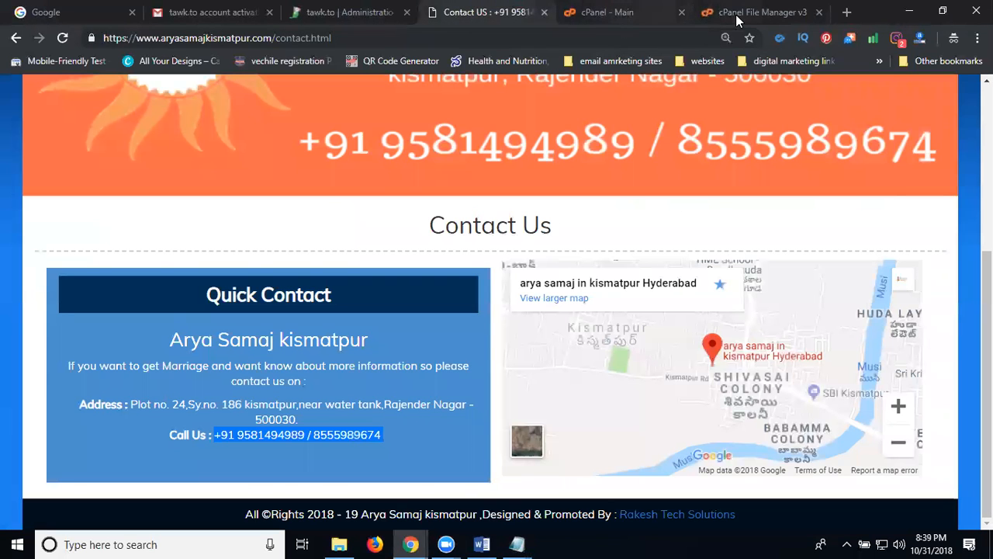
pyautogui.click(739, 17)
pyautogui.scroll(-2, 419, 372)
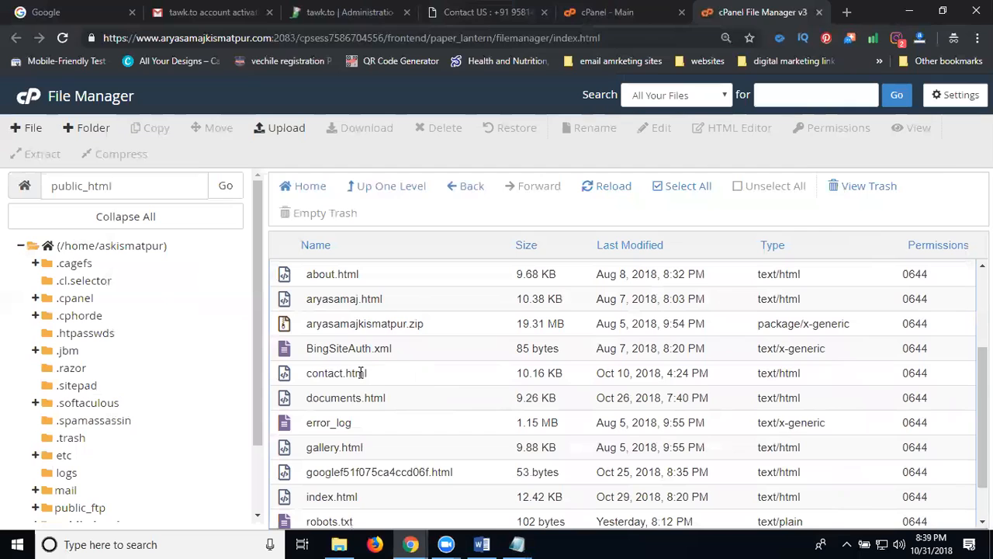
pyautogui.rightClick(351, 374)
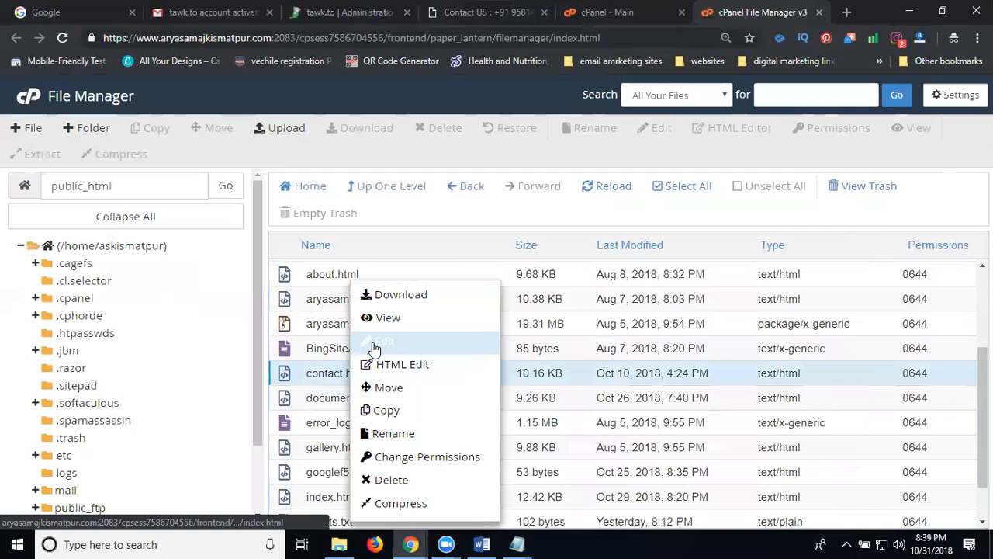
pyautogui.click(375, 349)
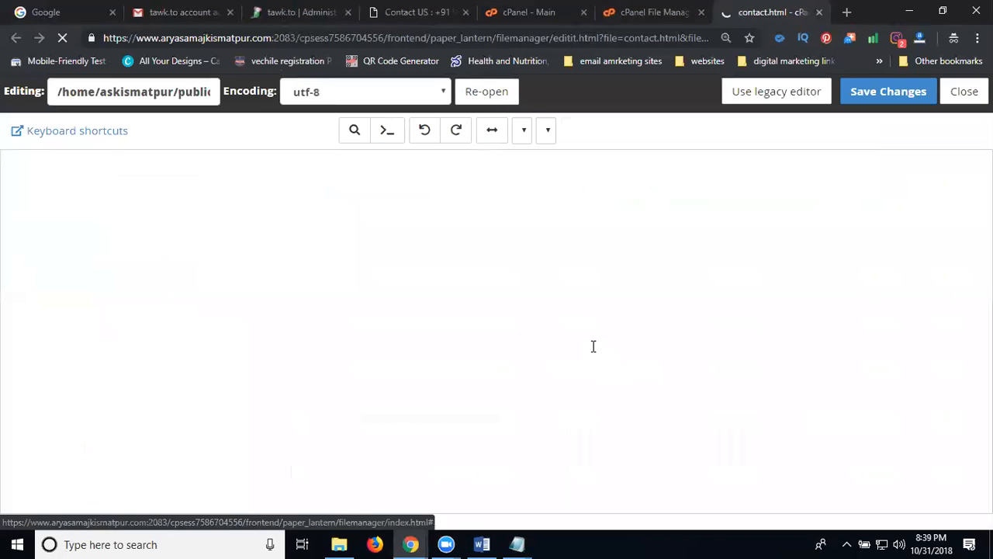
pyautogui.moveTo(987, 183); pyautogui.dragTo(986, 484)
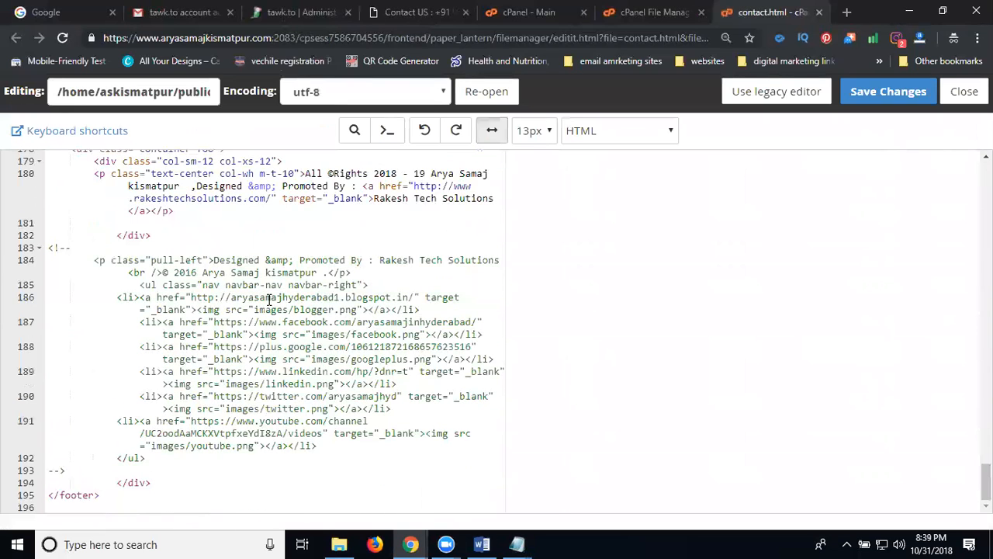
pyautogui.scroll(1, 264, 302)
pyautogui.scroll(-1, 259, 304)
pyautogui.scroll(2, 260, 303)
pyautogui.scroll(1, 260, 301)
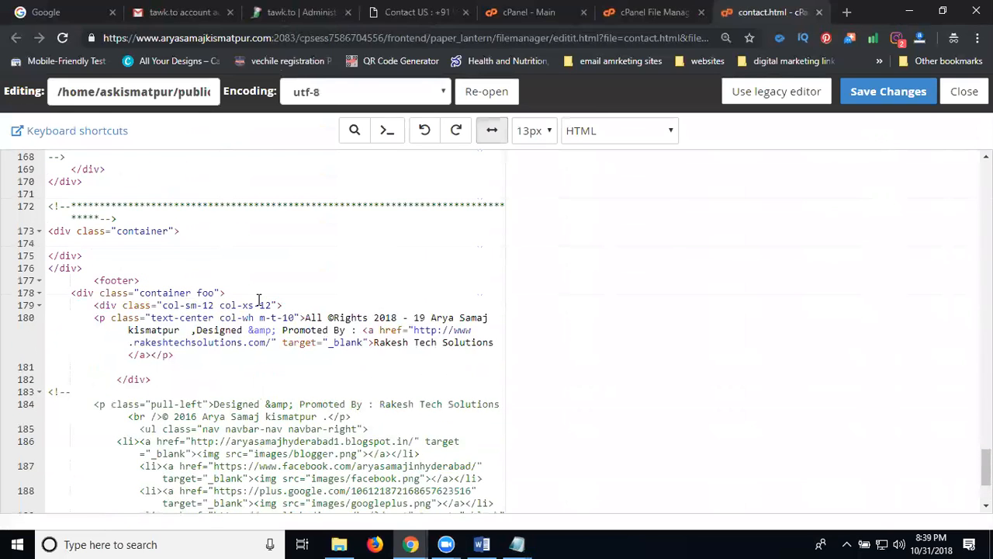
pyautogui.scroll(-3, 260, 300)
# Step: Paste the Tawk.to script after </footer> on line 195, save, and view the live Contact Us page
pyautogui.click(129, 496)
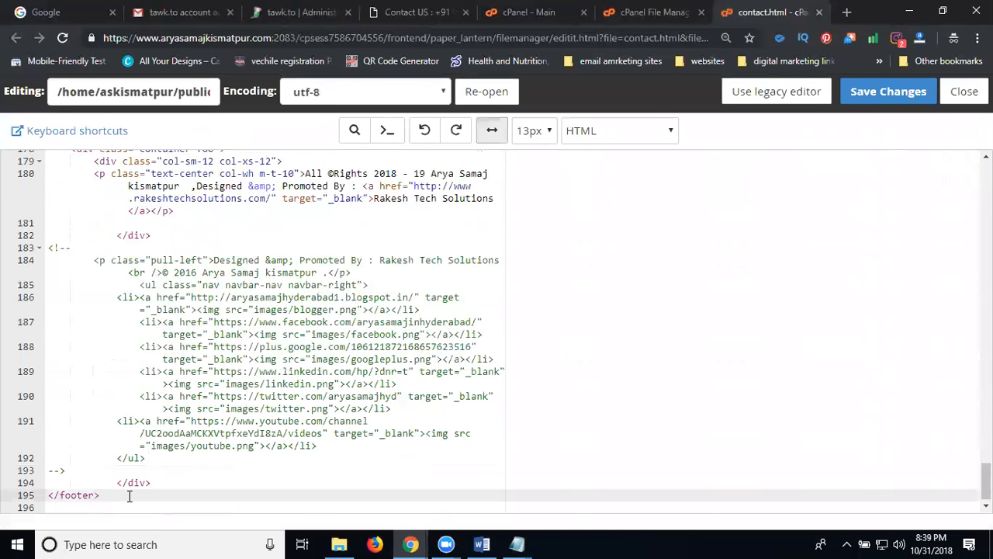
pyautogui.press('Return')
pyautogui.press('Return')
pyautogui.hotkey('ctrl', 'v')
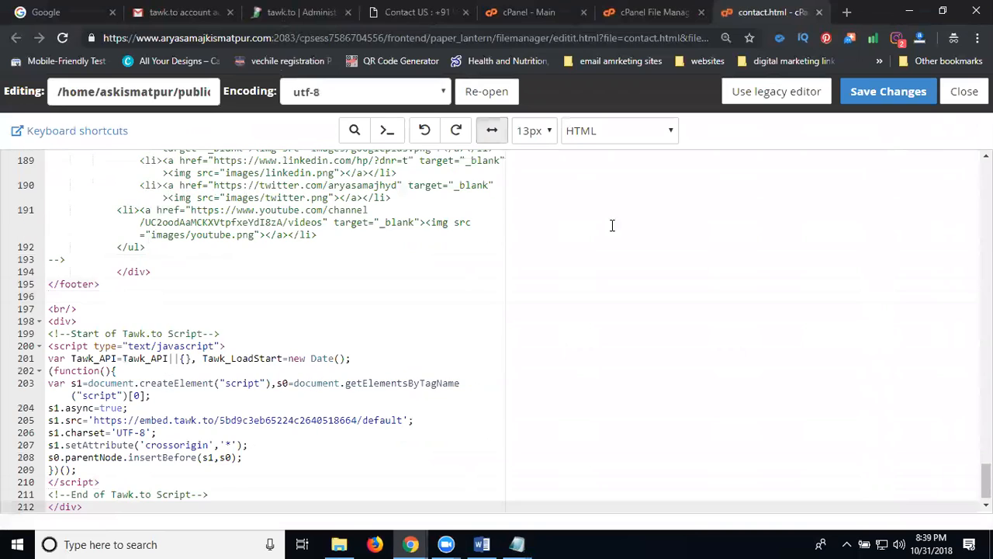
pyautogui.click(888, 92)
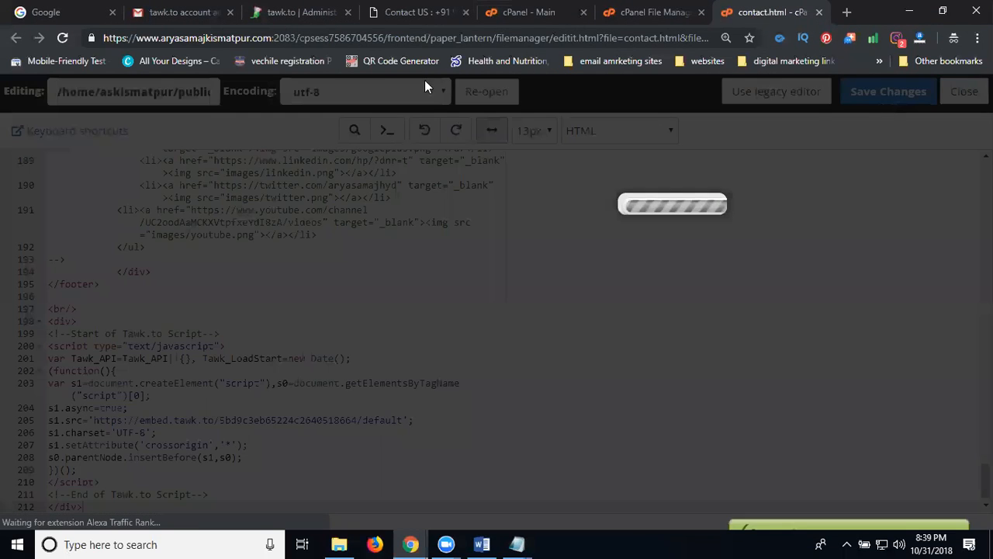
pyautogui.click(419, 11)
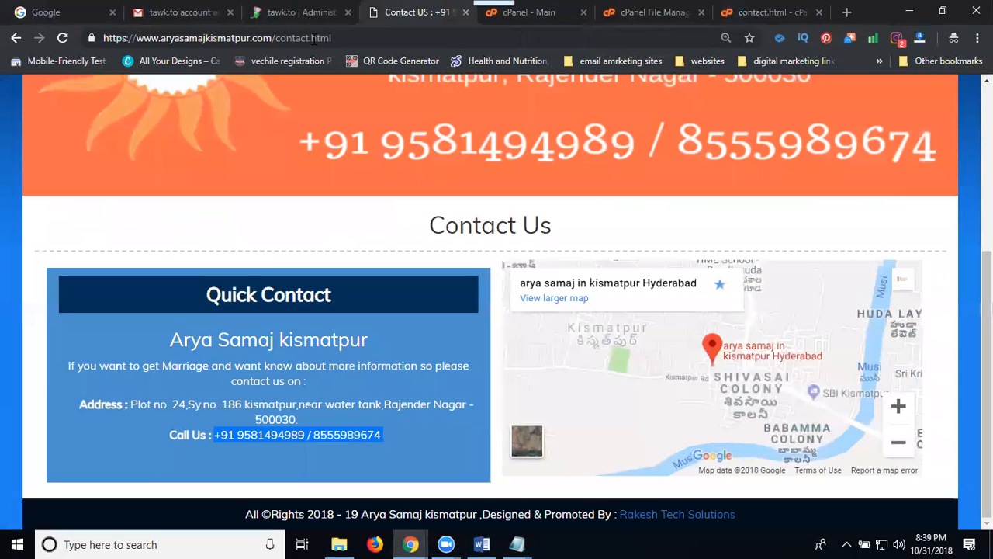
# Step: Reload the Contact Us page, open the tawk.to chat bubble, then navigate to the Home page
pyautogui.click(63, 38)
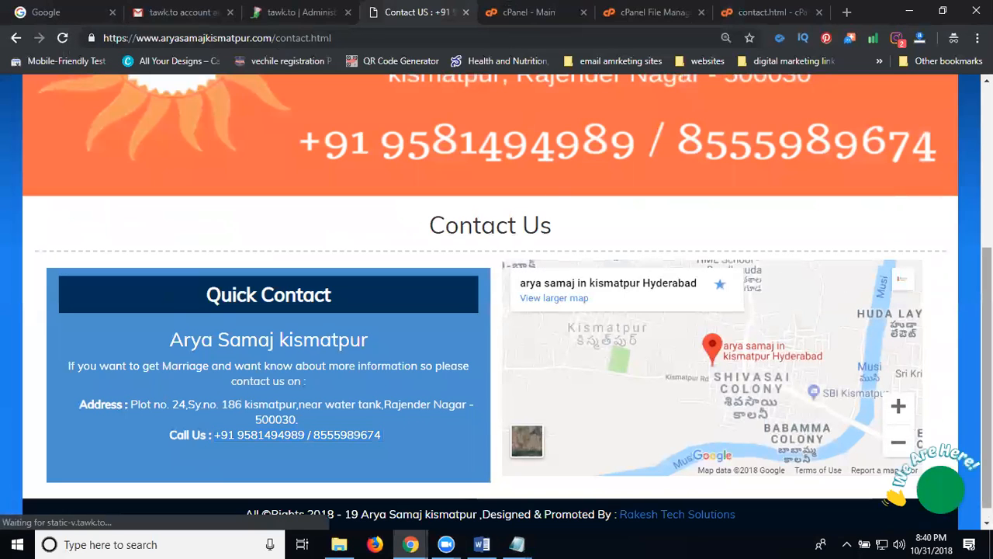
pyautogui.click(933, 501)
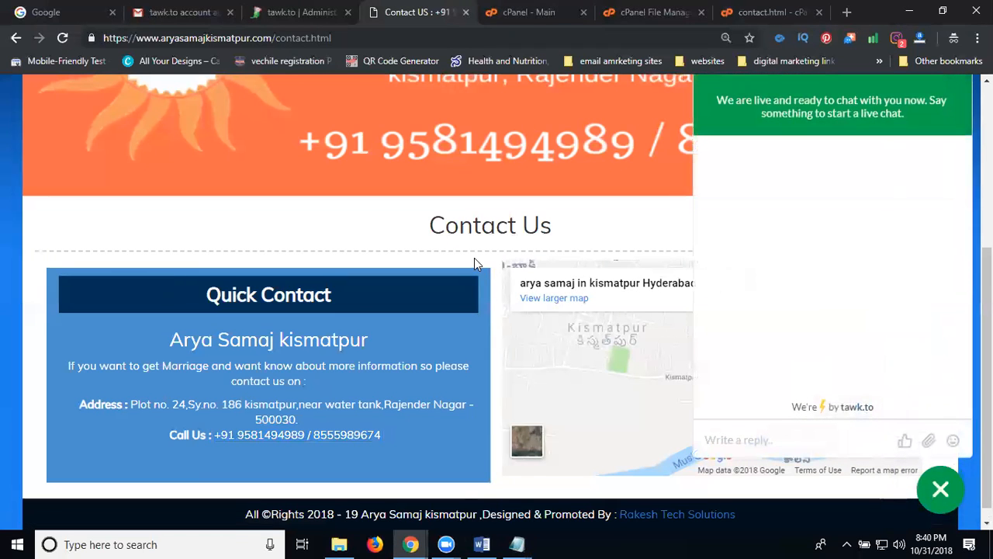
pyautogui.scroll(4, 474, 258)
pyautogui.click(494, 140)
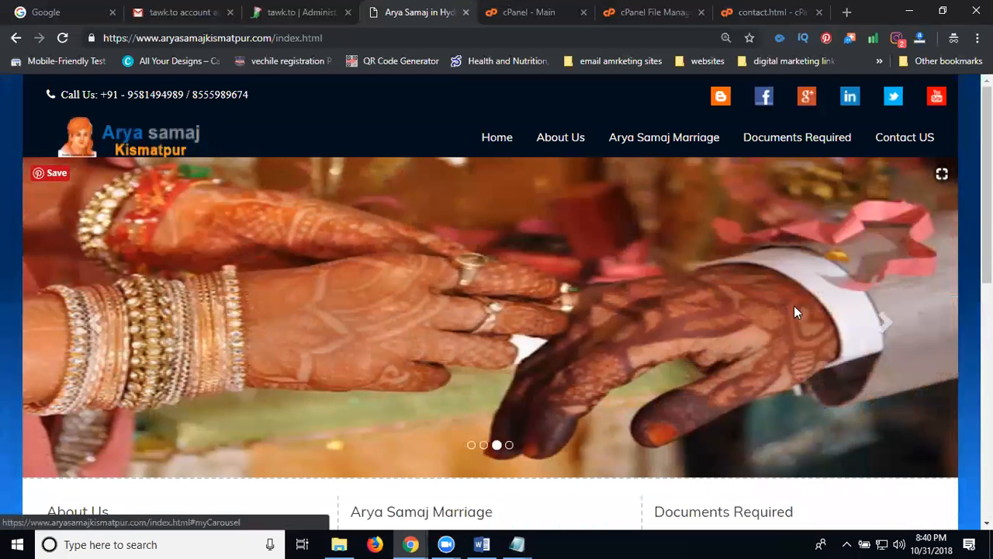
# Step: Paste the tawk.to chat script on a new line after </footer> in about.html and save it
pyautogui.click(675, 12)
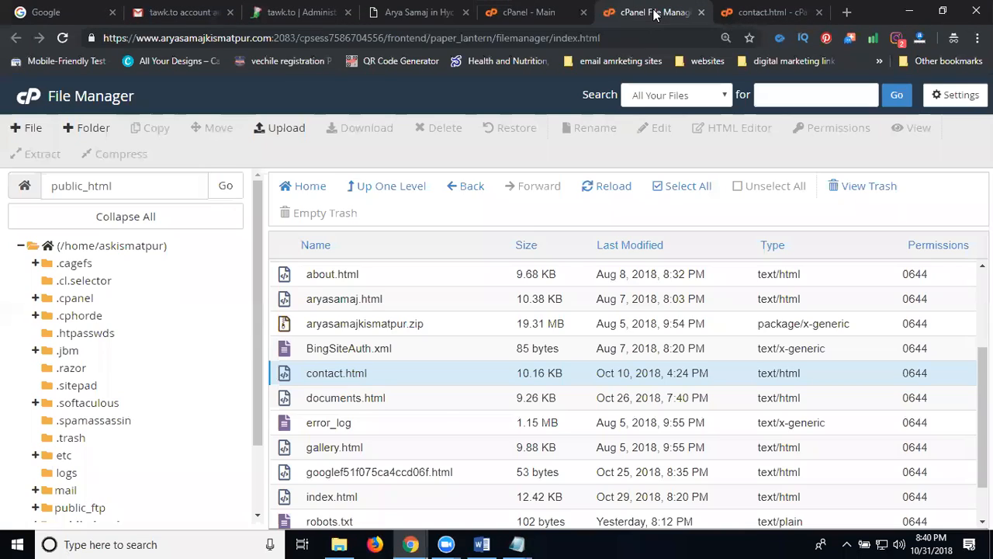
pyautogui.rightClick(318, 277)
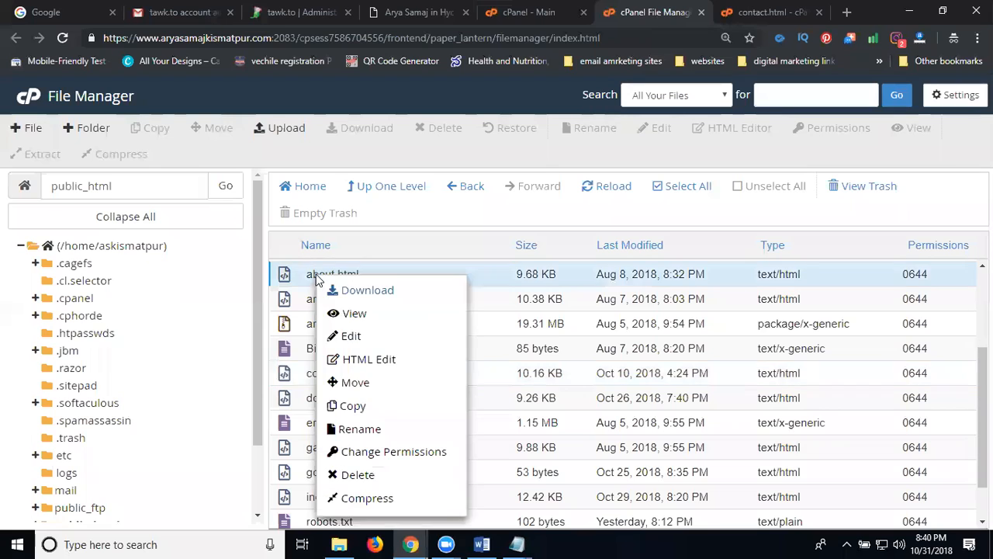
pyautogui.click(345, 339)
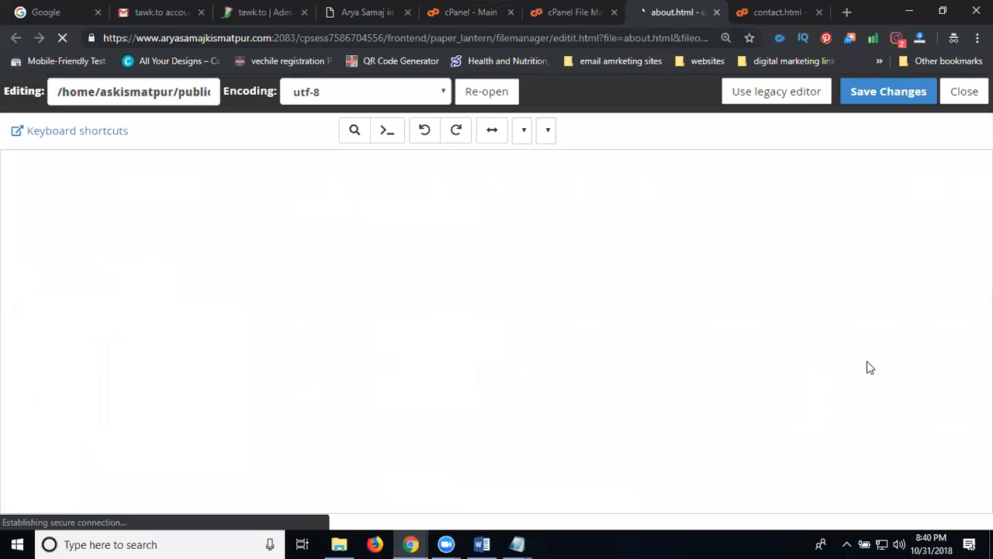
pyautogui.moveTo(986, 184); pyautogui.dragTo(986, 479)
pyautogui.click(109, 498)
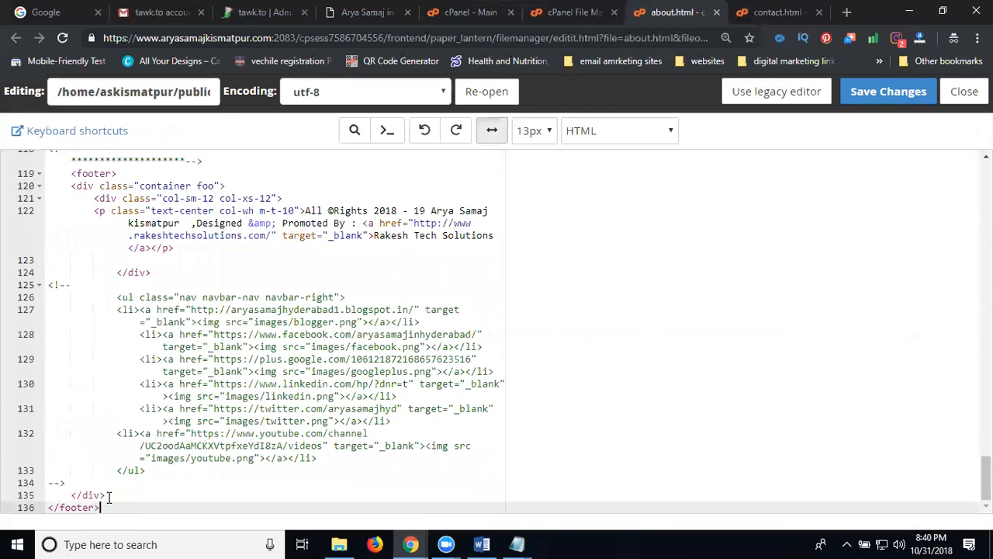
pyautogui.press('Return')
pyautogui.hotkey('ctrl', 'v')
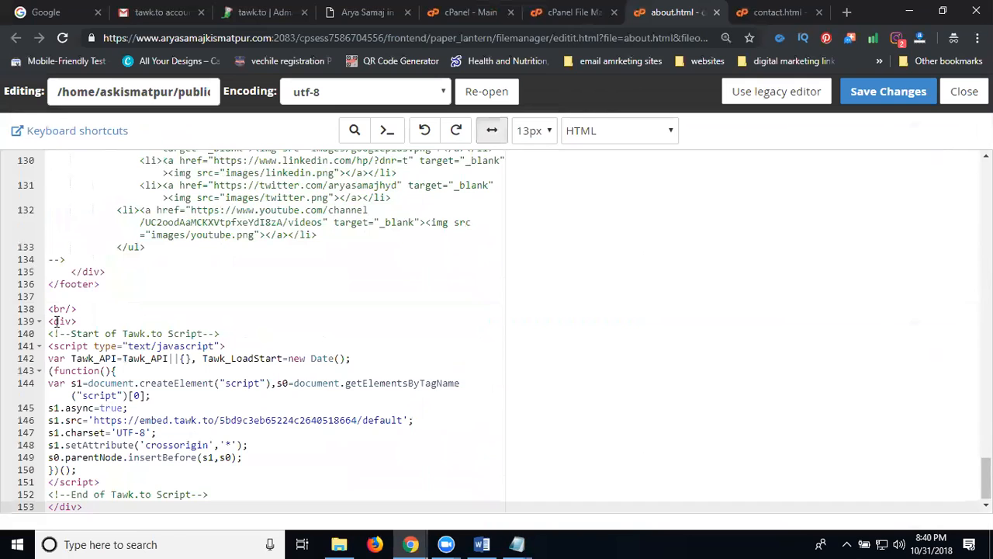
pyautogui.click(885, 91)
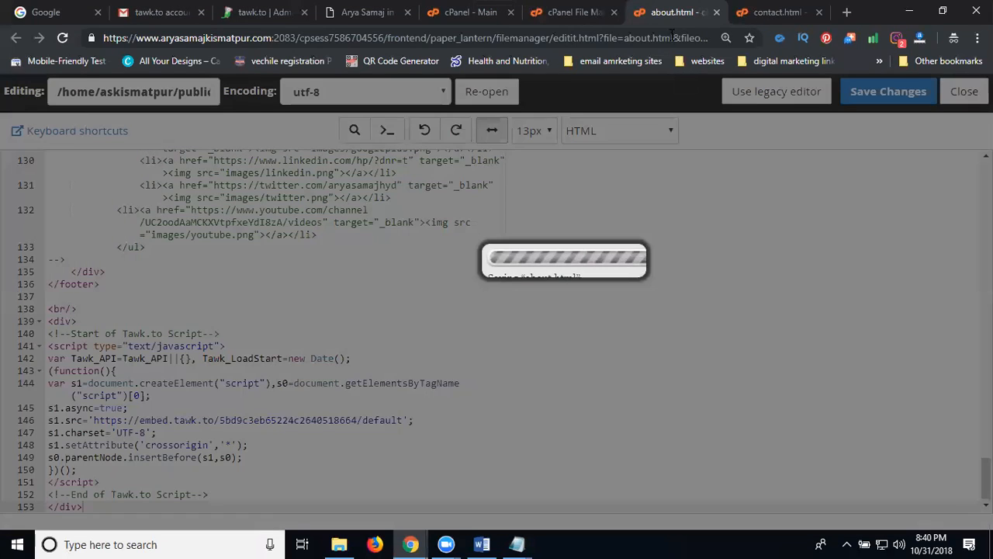
# Step: Check the chat widget's welcome message on the live About Us page, then return to the cPanel file listing
pyautogui.click(356, 11)
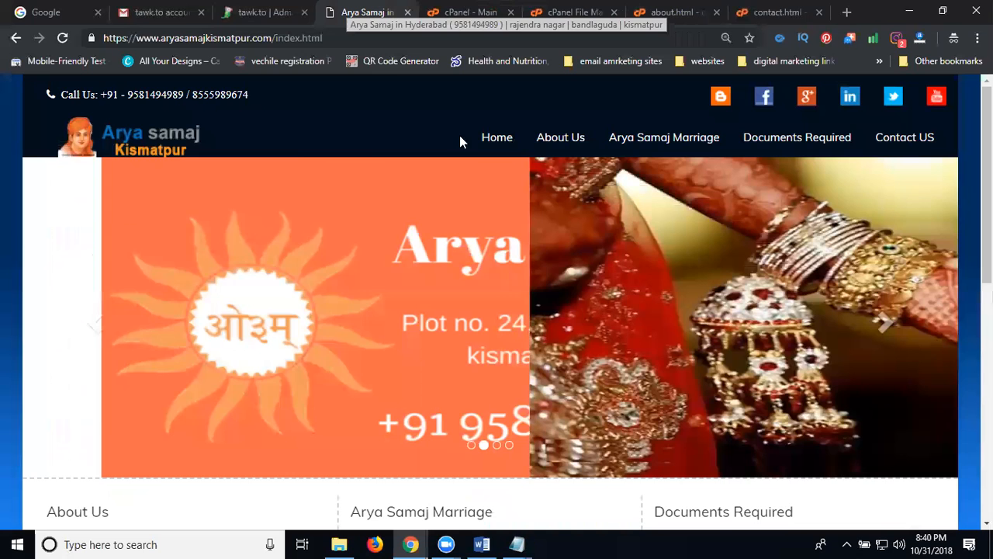
pyautogui.click(580, 139)
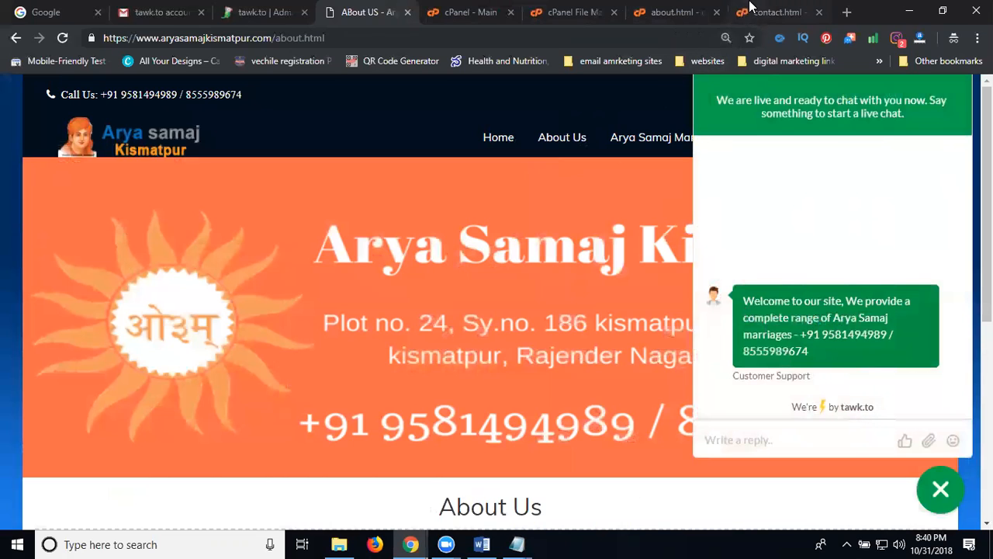
pyautogui.click(569, 14)
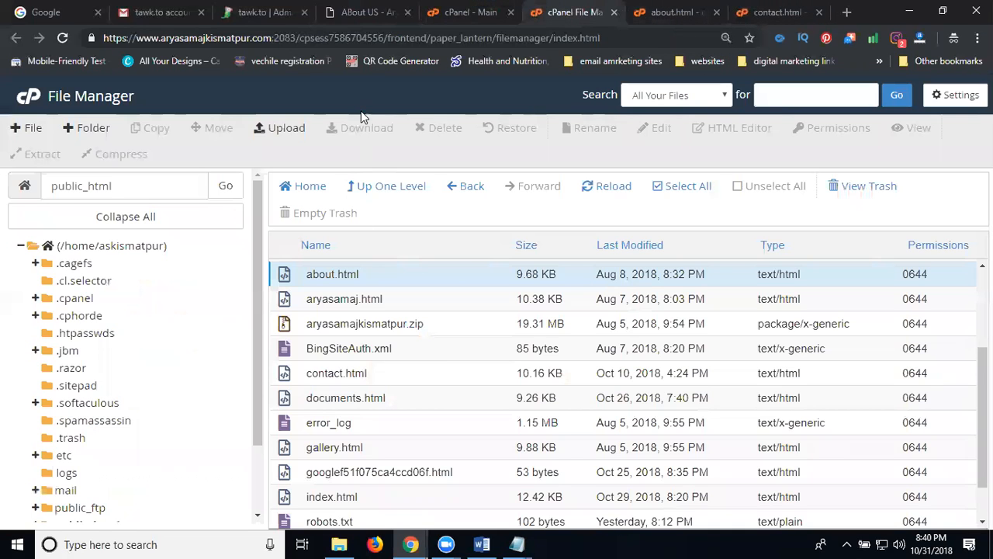
# Step: Open index.html in the editor and paste the tawk.to script after </html>
pyautogui.scroll(-1, 327, 404)
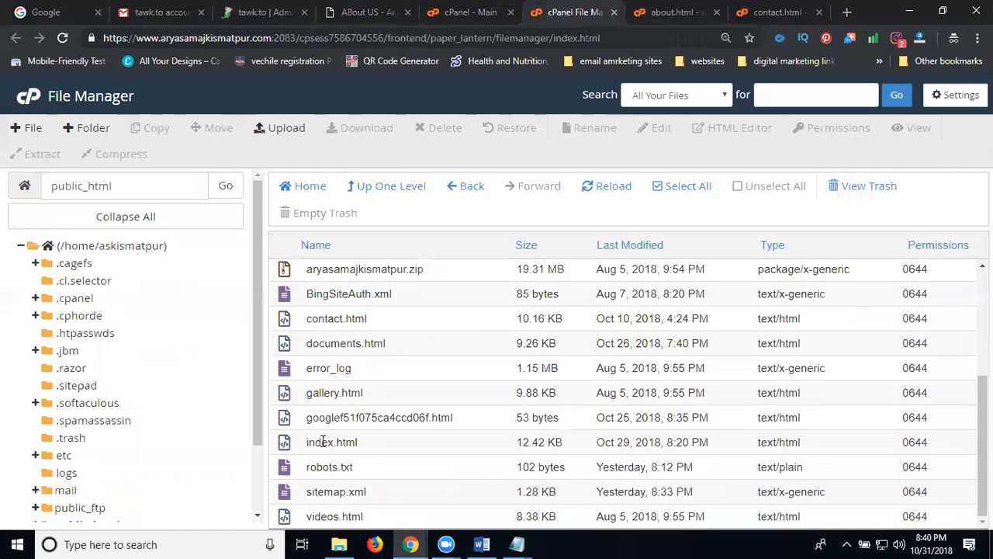
pyautogui.rightClick(321, 442)
pyautogui.click(362, 340)
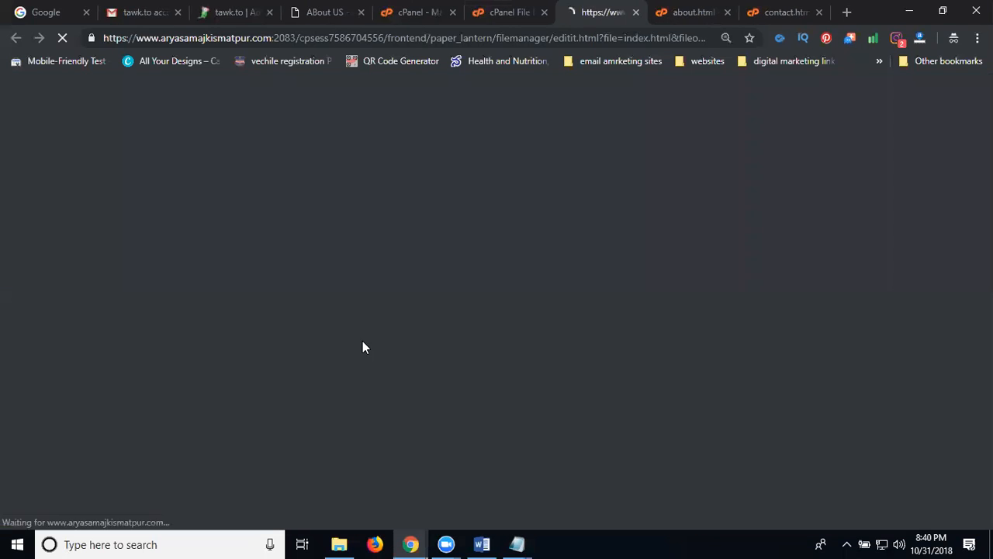
pyautogui.moveTo(986, 177); pyautogui.dragTo(986, 484)
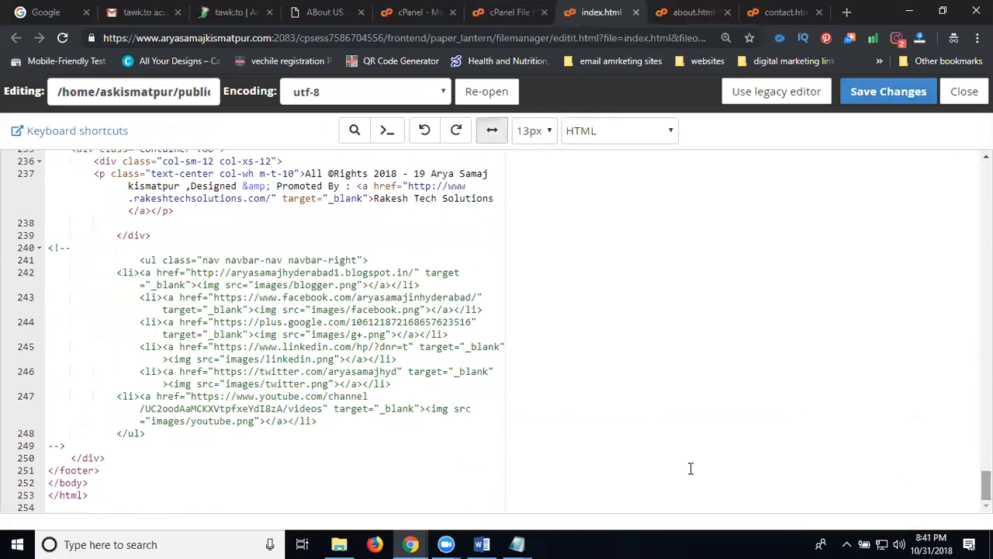
pyautogui.click(105, 494)
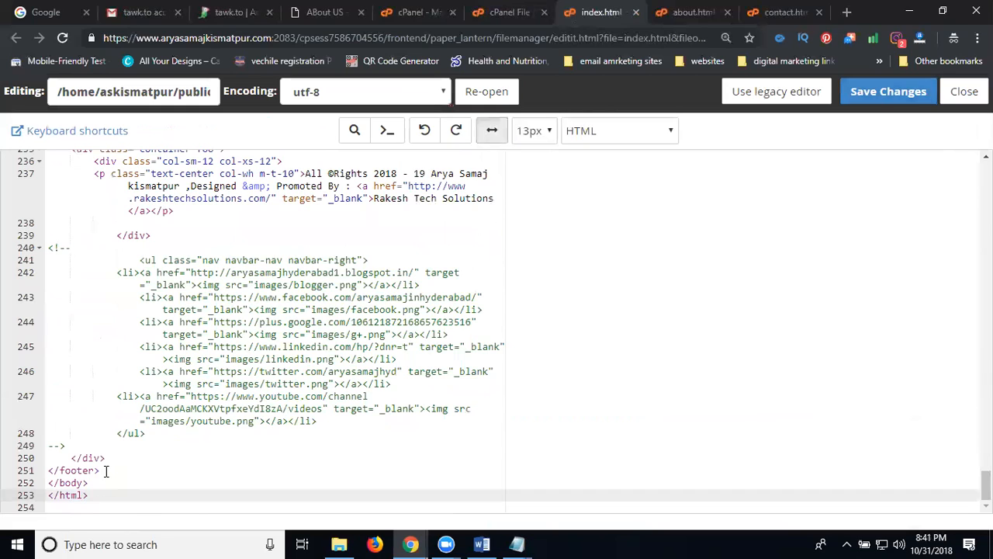
pyautogui.press('Return')
pyautogui.hotkey('ctrl', 'v')
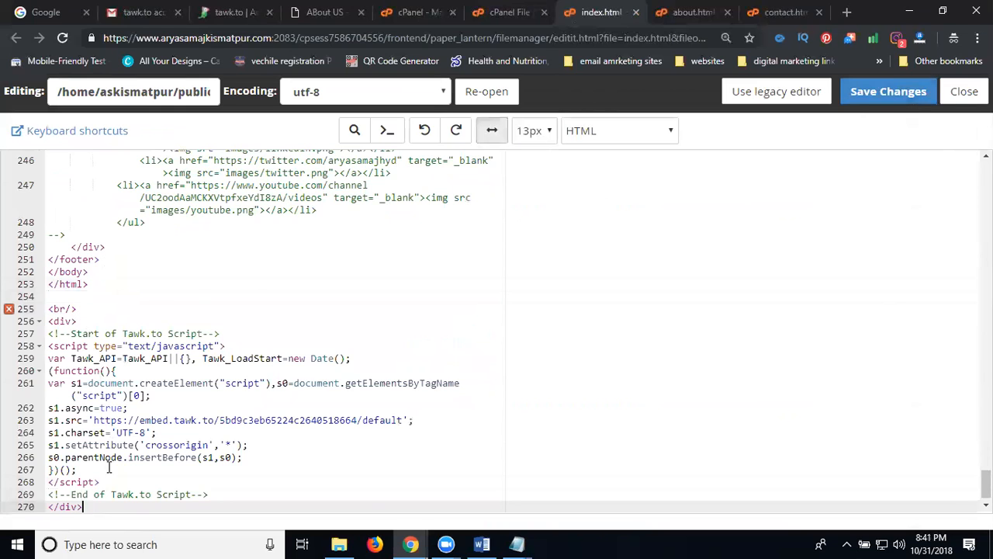
# Step: Move the script to just after </footer> instead, save index.html, and view the live home page
pyautogui.moveTo(100, 506); pyautogui.dragTo(47, 309)
pyautogui.hotkey('ctrl', 'c')
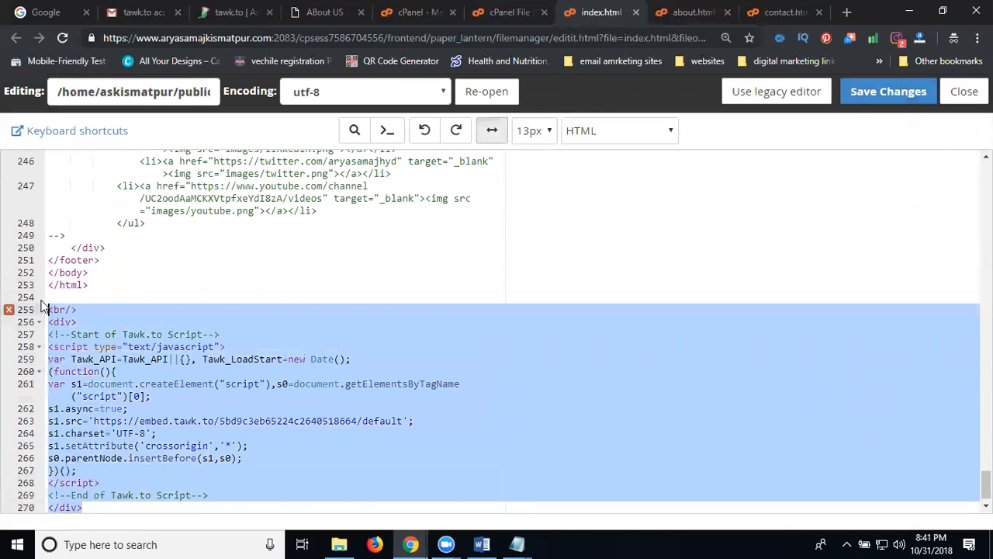
pyautogui.press('BackSpace')
pyautogui.click(102, 446)
pyautogui.press('Return')
pyautogui.press('Return')
pyautogui.hotkey('ctrl', 'v')
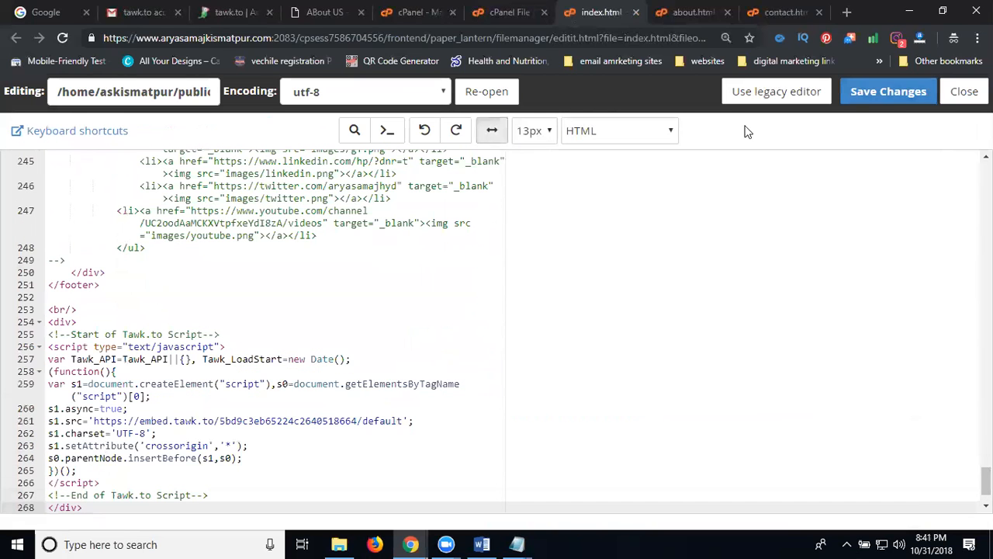
pyautogui.click(885, 92)
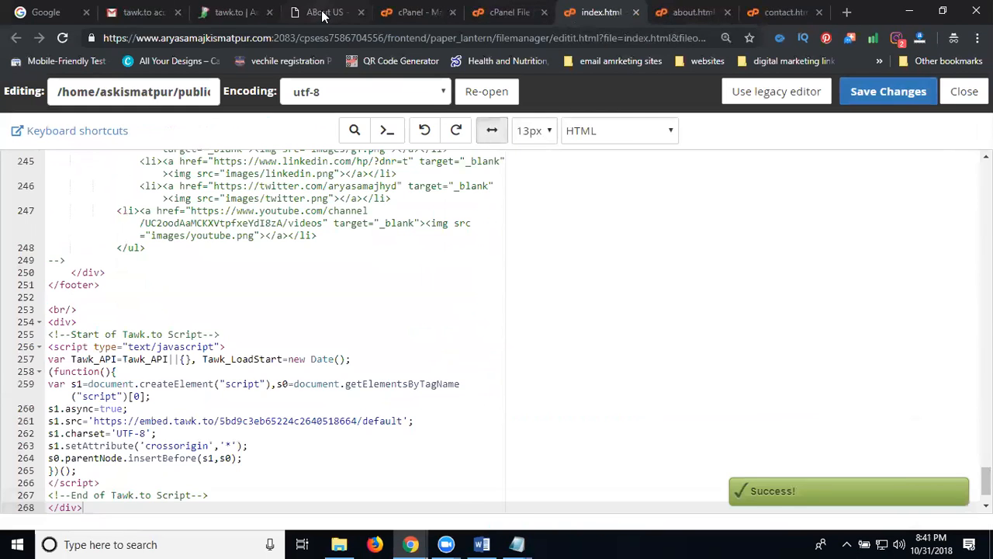
pyautogui.click(325, 11)
pyautogui.click(495, 139)
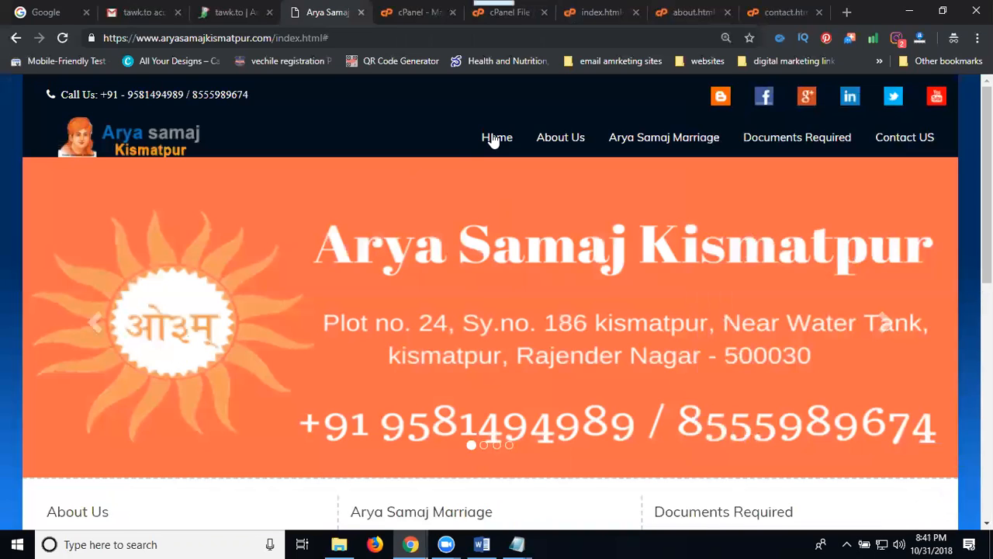
# Step: Reload the home page to load the widget, browse the Arya Samaj Marriage FAQs, then return to File Manager
pyautogui.scroll(-7, 623, 263)
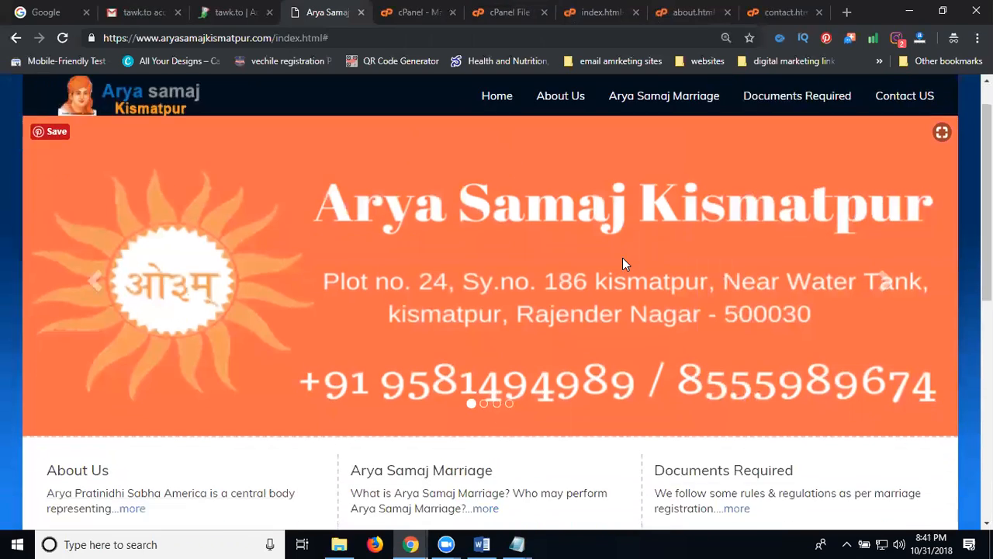
pyautogui.scroll(8, 624, 317)
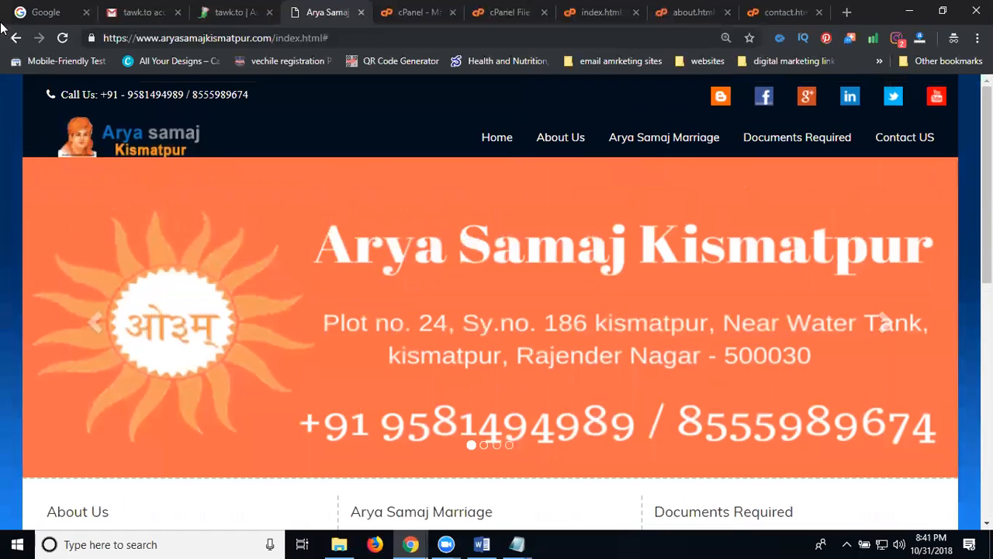
pyautogui.click(62, 38)
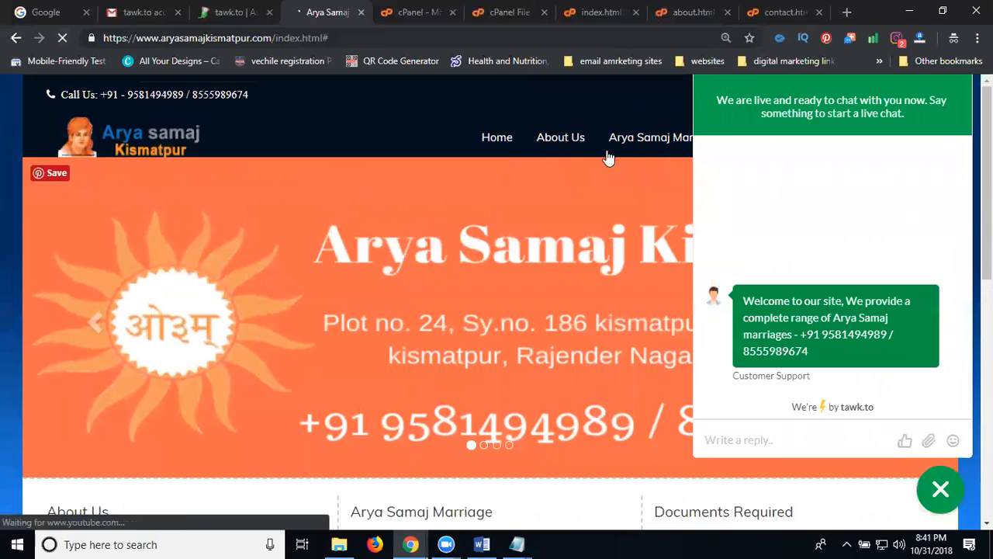
pyautogui.click(631, 143)
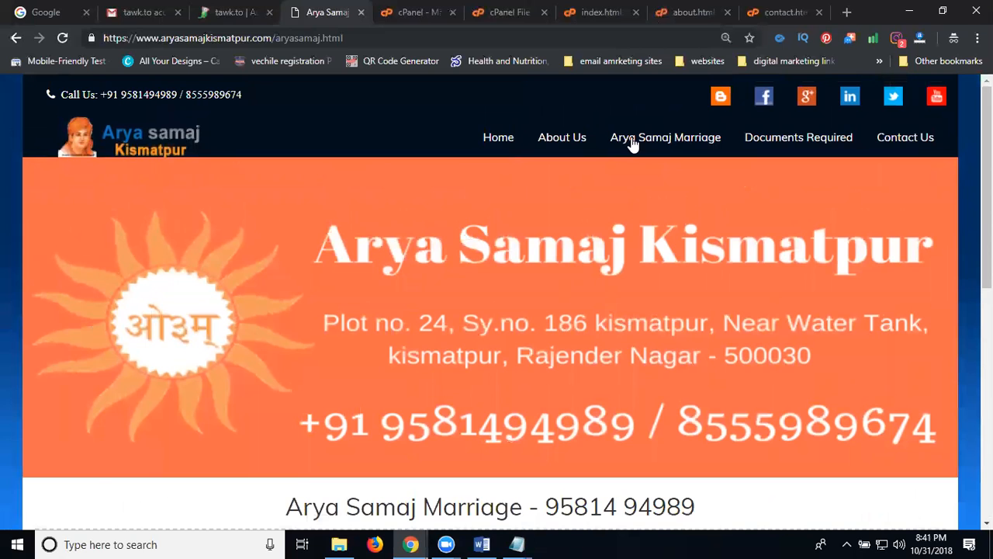
pyautogui.scroll(-7, 829, 397)
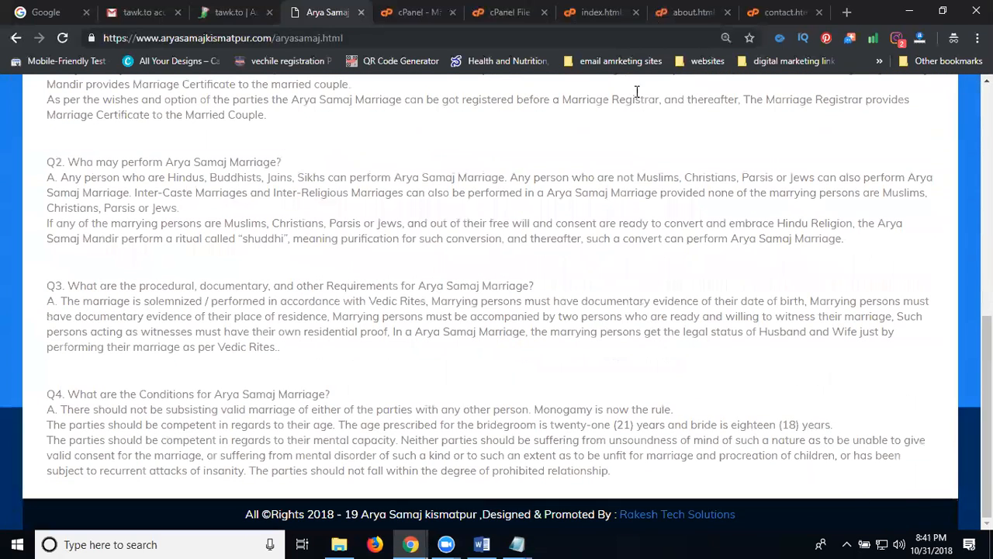
pyautogui.click(499, 13)
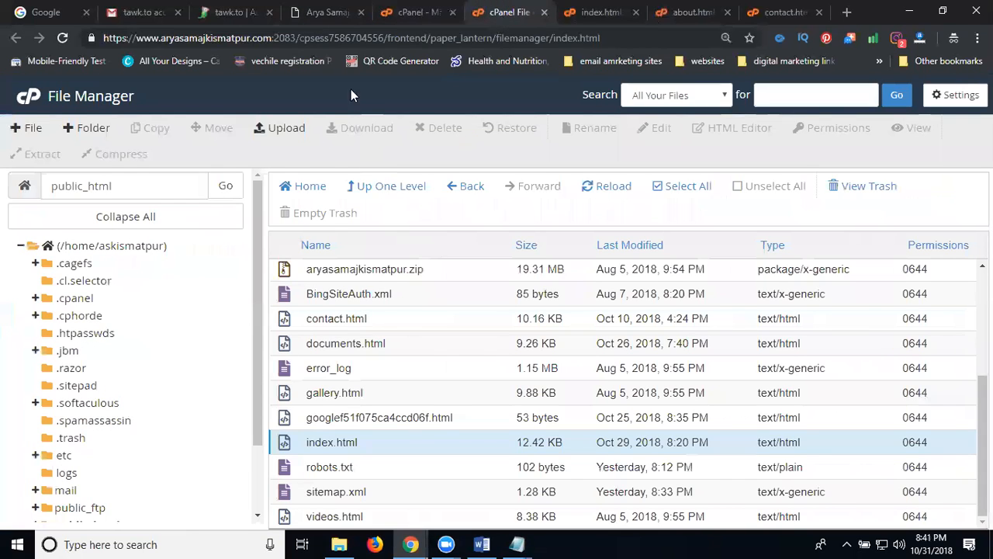
# Step: Open aryasamaj.html in the cPanel code editor
pyautogui.click(324, 10)
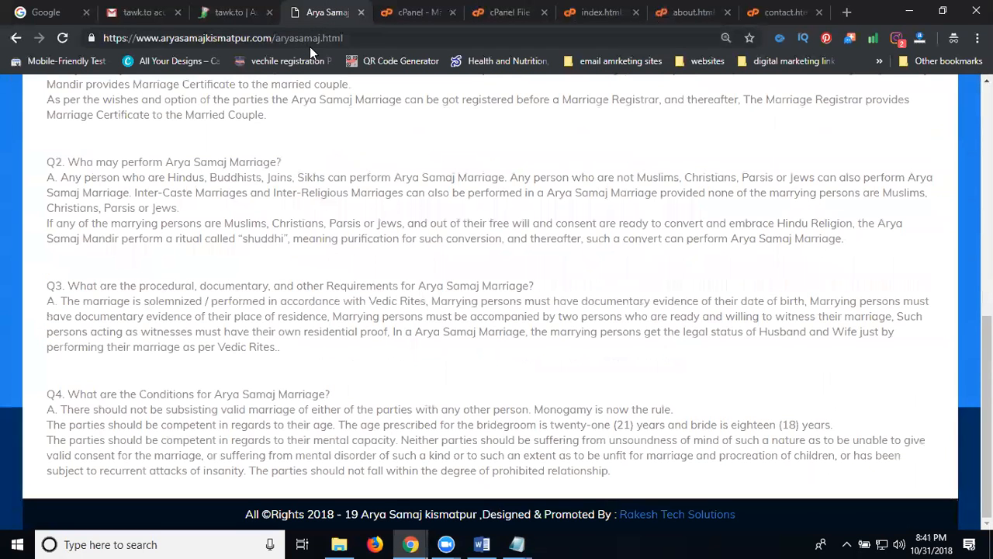
pyautogui.click(505, 15)
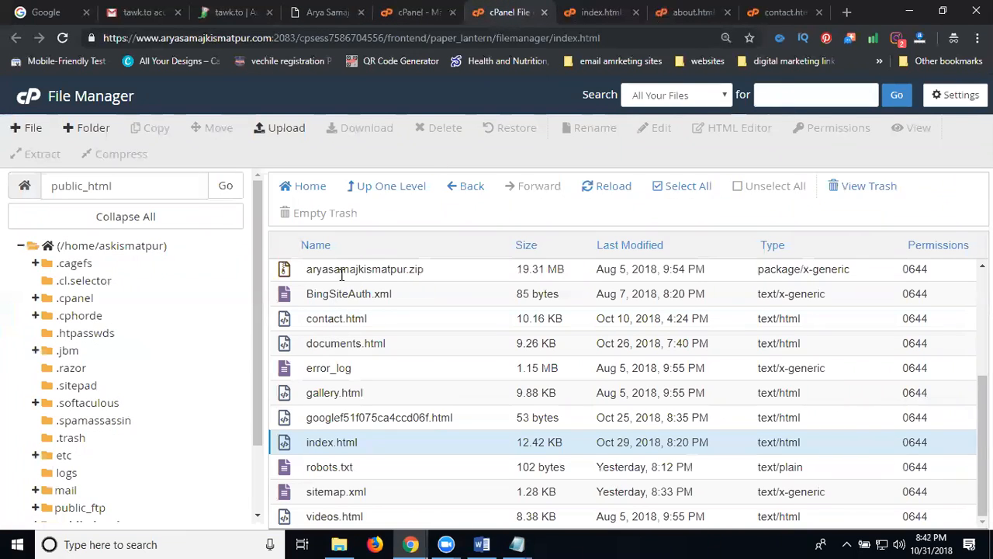
pyautogui.scroll(2, 338, 346)
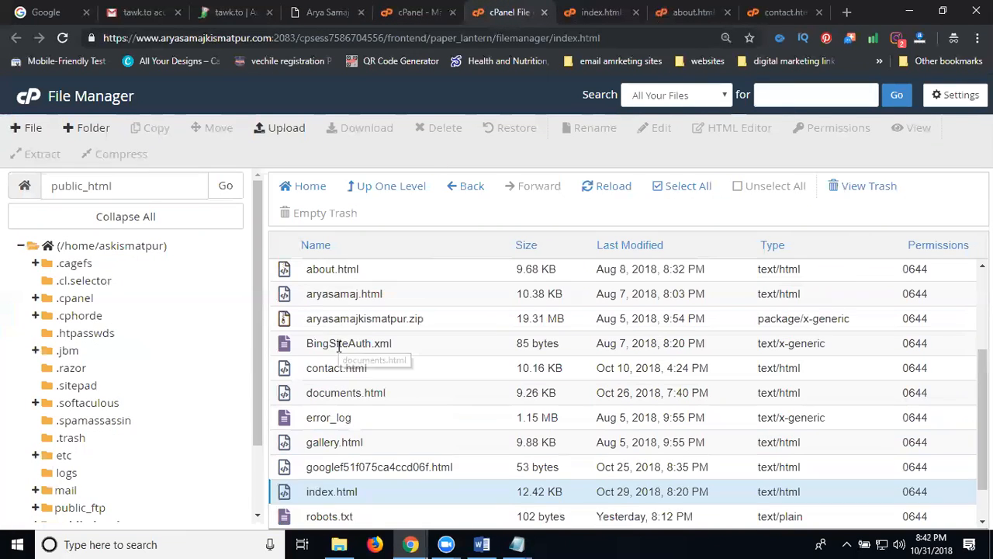
pyautogui.rightClick(338, 316)
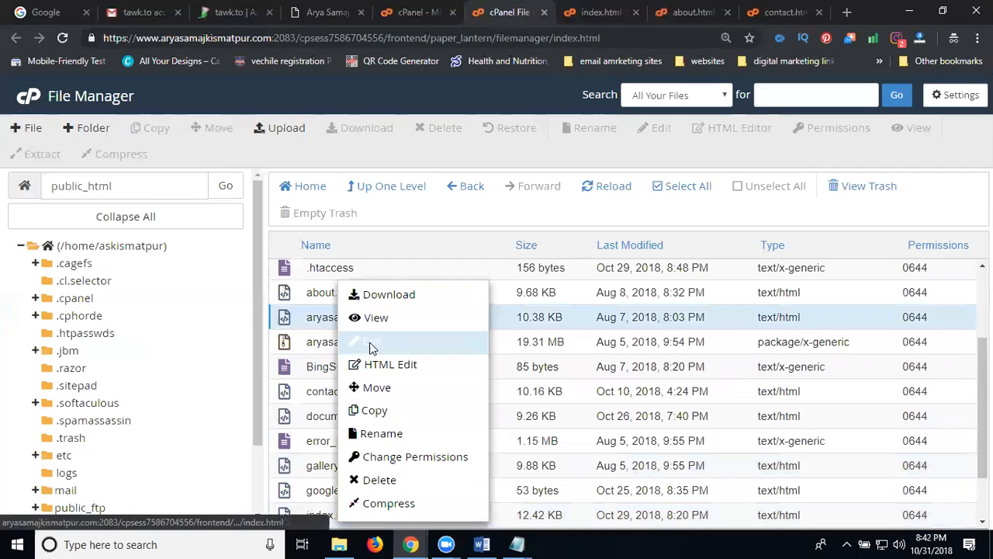
pyautogui.click(370, 344)
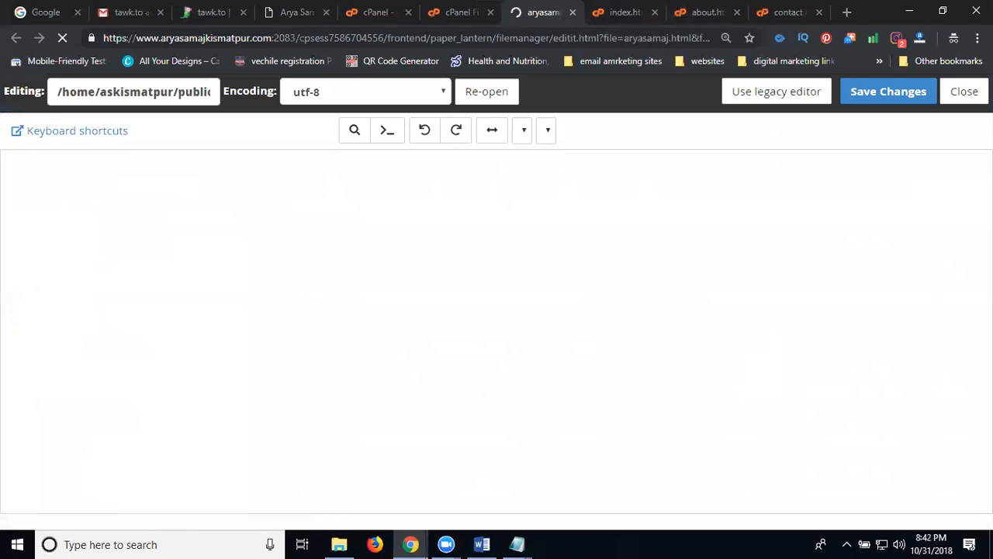
# Step: Paste the tawk.to script after the closing footer tag, save, and reload the live marriage page
pyautogui.moveTo(986, 185); pyautogui.dragTo(986, 487)
pyautogui.click(155, 502)
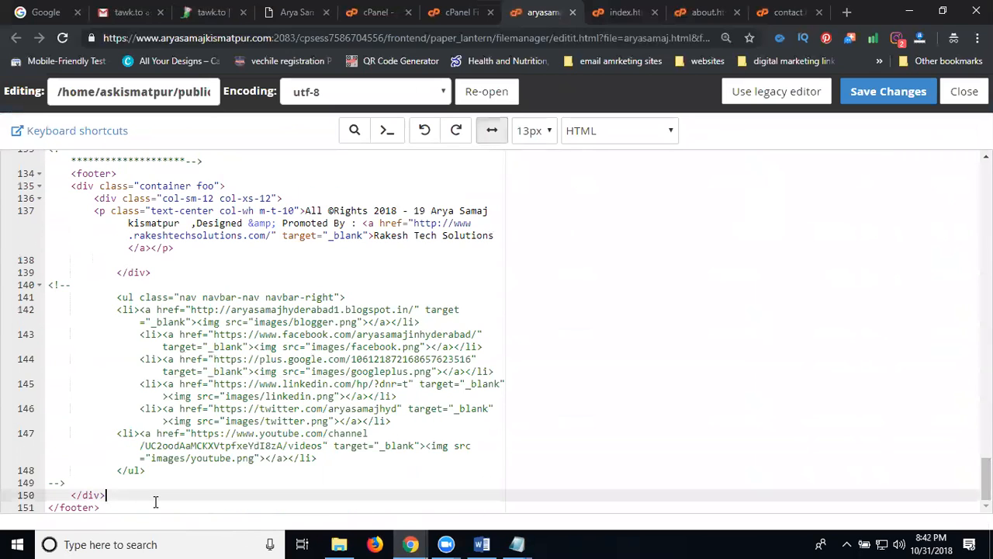
pyautogui.press('Left')
pyautogui.press('Down')
pyautogui.press('Return')
pyautogui.press('Return')
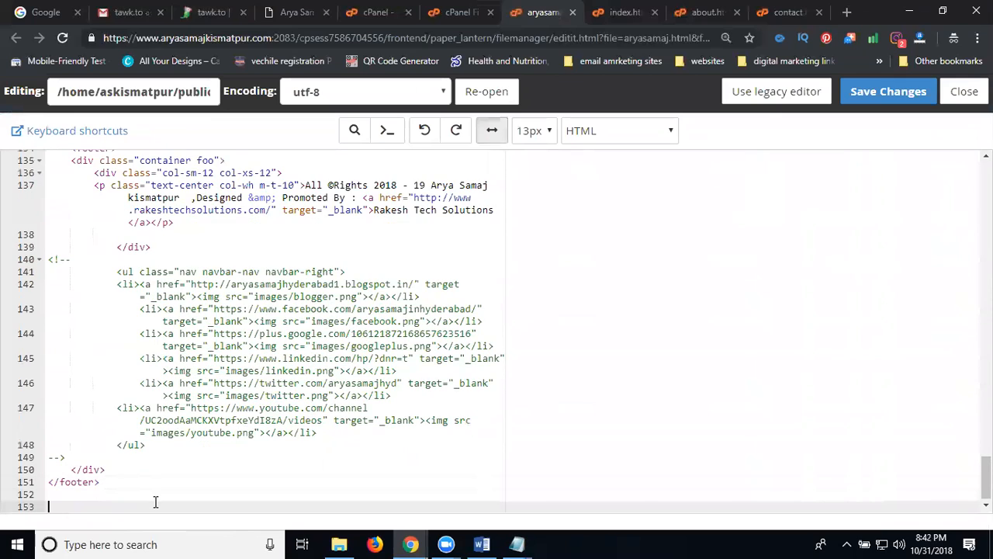
pyautogui.hotkey('ctrl', 'v')
pyautogui.click(886, 98)
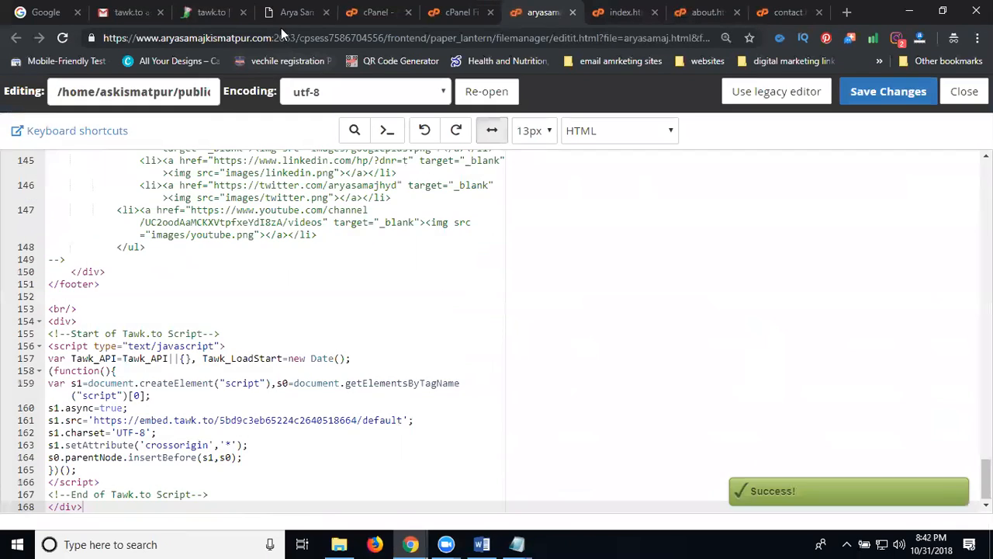
pyautogui.click(289, 12)
pyautogui.click(62, 39)
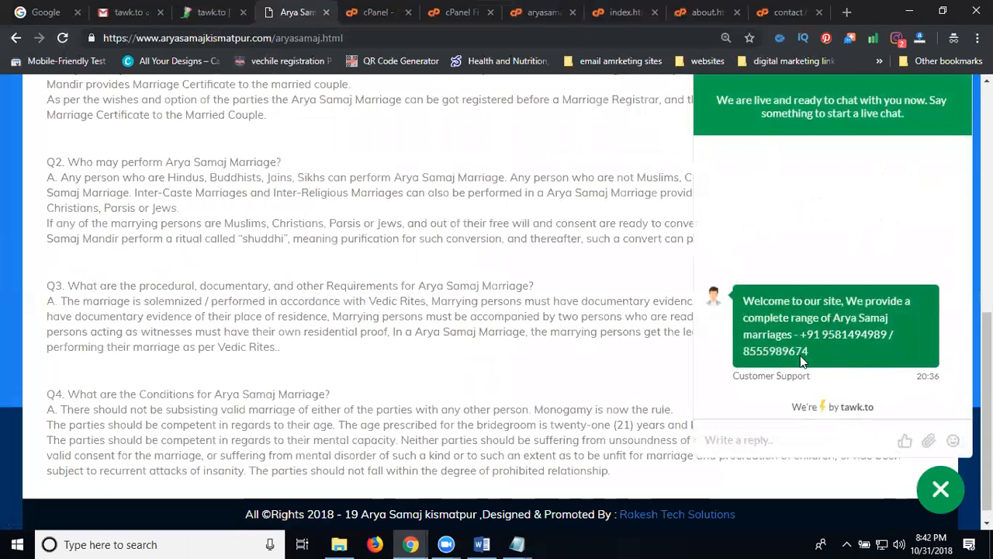
# Step: Return to the tawk.to Administration tab after confirming the chat widget on the marriage page
pyautogui.click(194, 17)
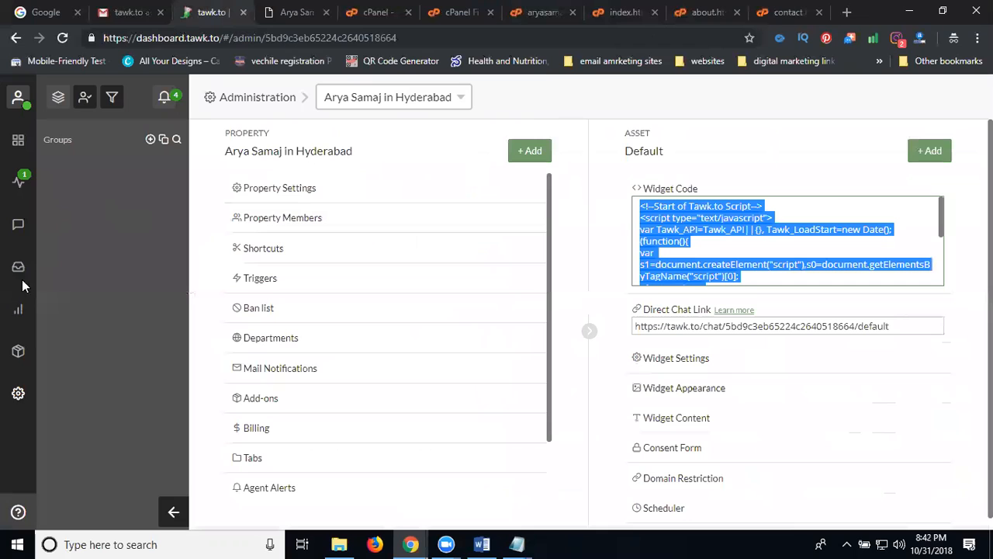
# Step: Open the tawk.to Dashboard, collapse the Groups panel, and bring up the chat preference toggles
pyautogui.click(18, 394)
pyautogui.scroll(-2, 361, 390)
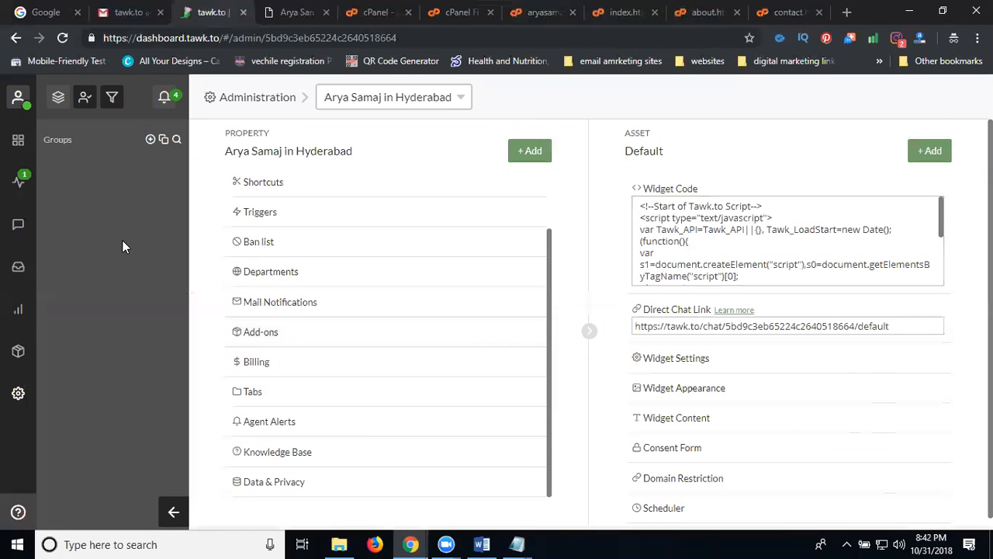
pyautogui.click(18, 141)
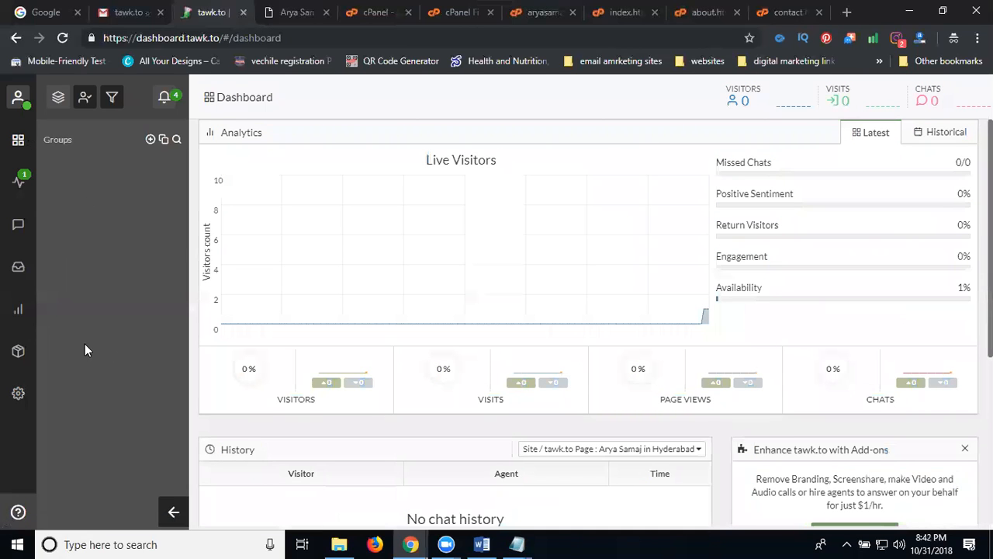
pyautogui.click(172, 509)
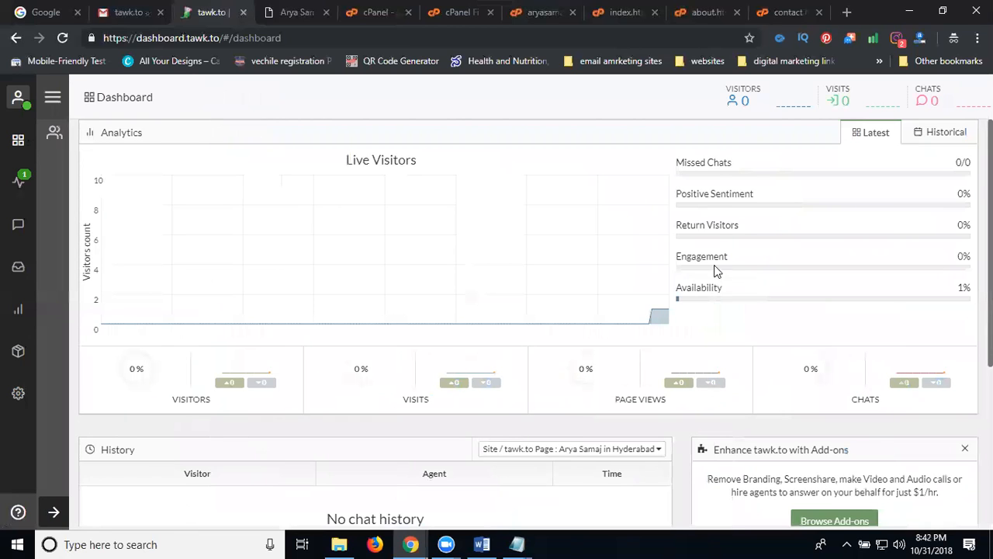
pyautogui.scroll(-3, 710, 256)
pyautogui.scroll(-3, 621, 248)
pyautogui.scroll(6, 578, 248)
pyautogui.click(52, 99)
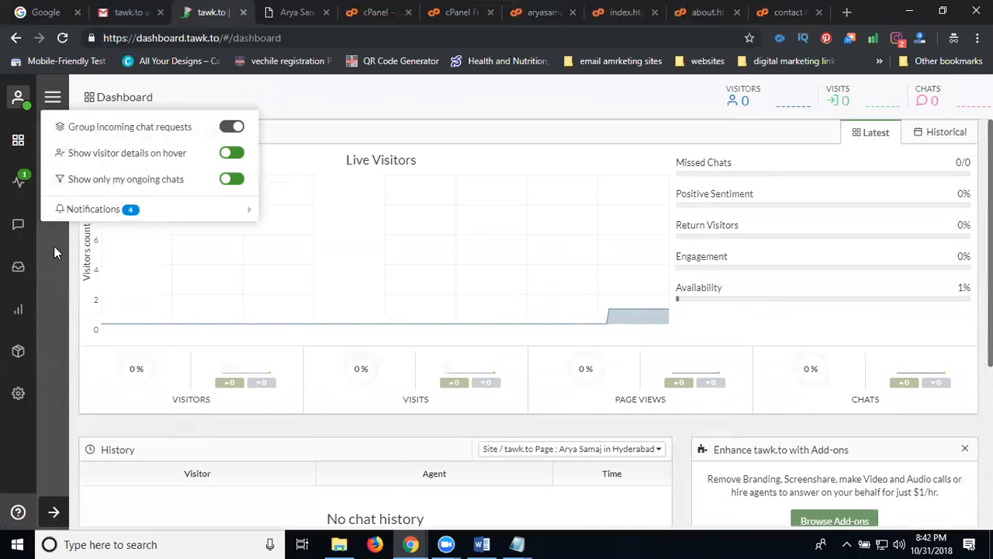
# Step: Turn on 'Group incoming chat requests' in chat preferences, leaving the other toggles unchanged
pyautogui.click(231, 155)
pyautogui.click(233, 183)
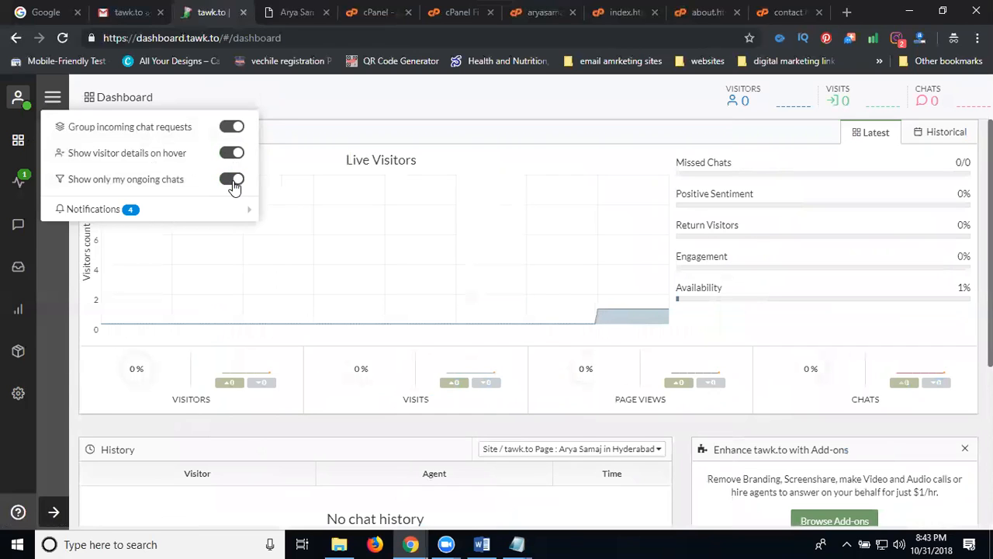
pyautogui.click(232, 181)
pyautogui.click(232, 155)
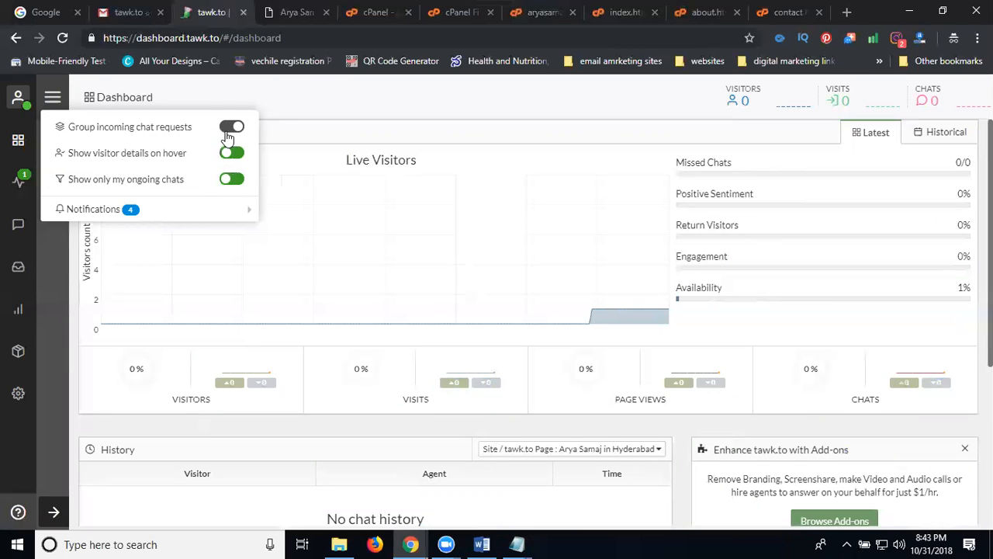
pyautogui.click(230, 129)
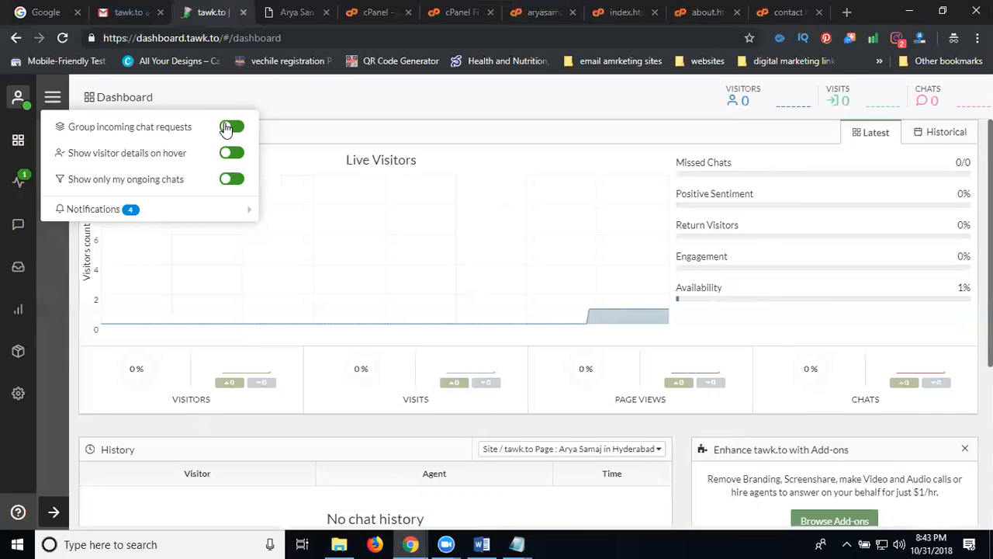
pyautogui.click(59, 277)
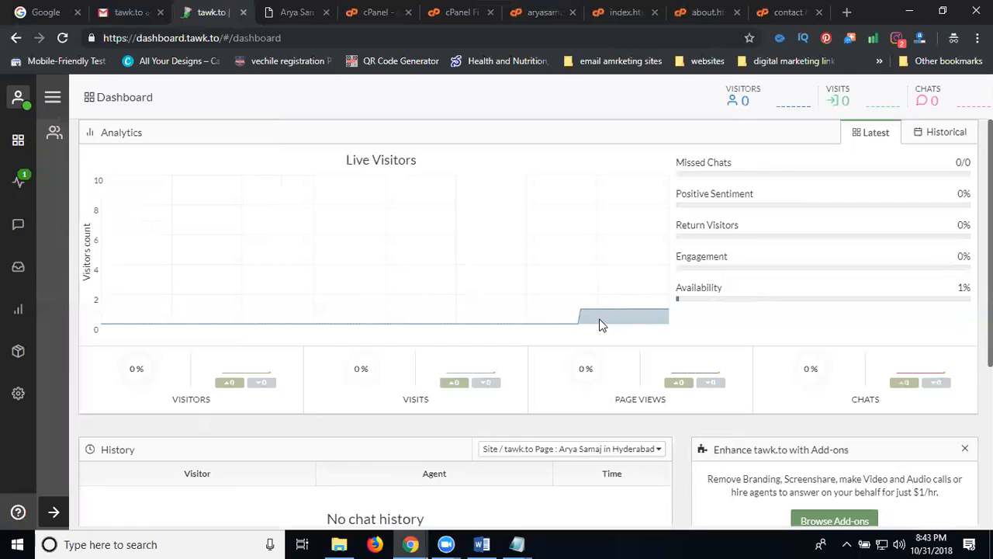
# Step: View the active visitor in Monitoring, then open the empty Active Chats page
pyautogui.click(55, 138)
pyautogui.click(17, 148)
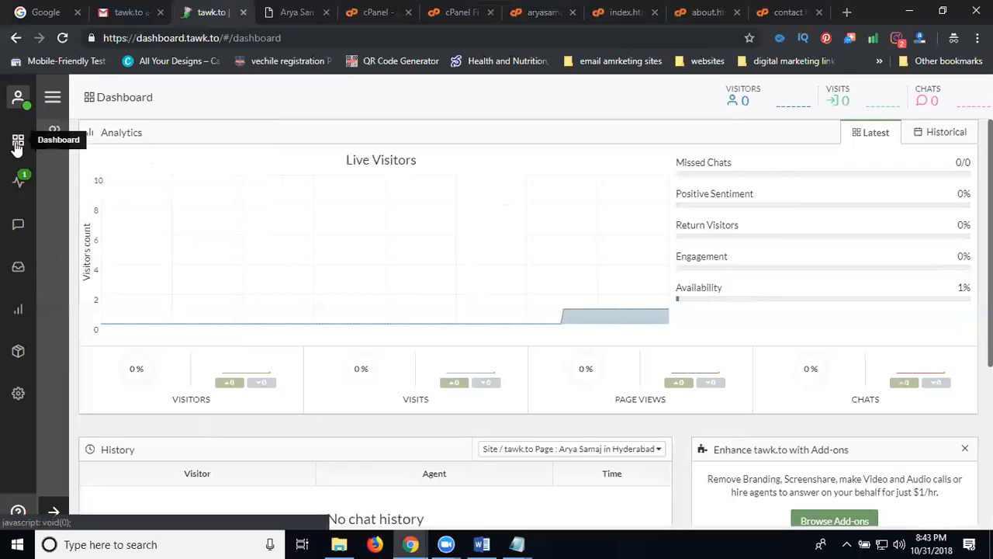
pyautogui.click(19, 183)
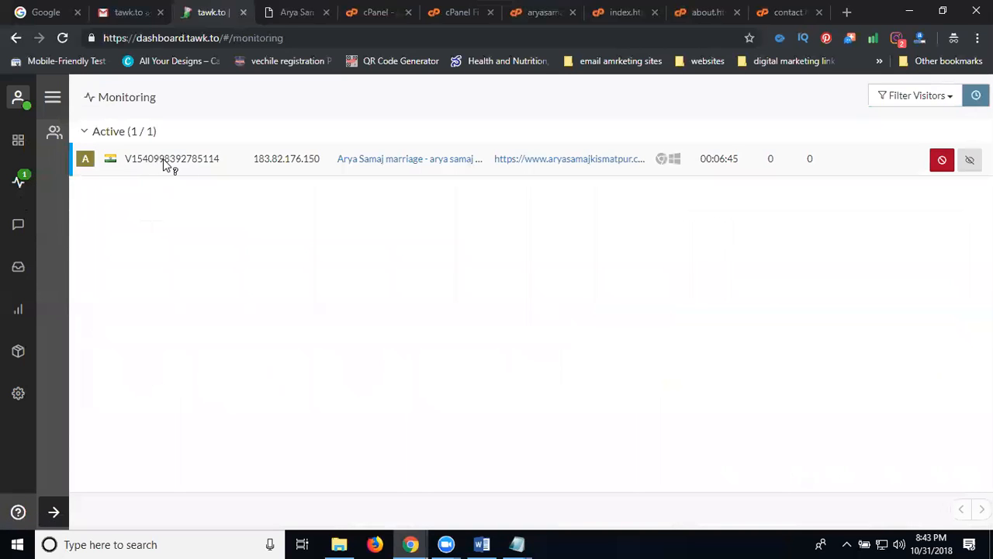
pyautogui.click(19, 226)
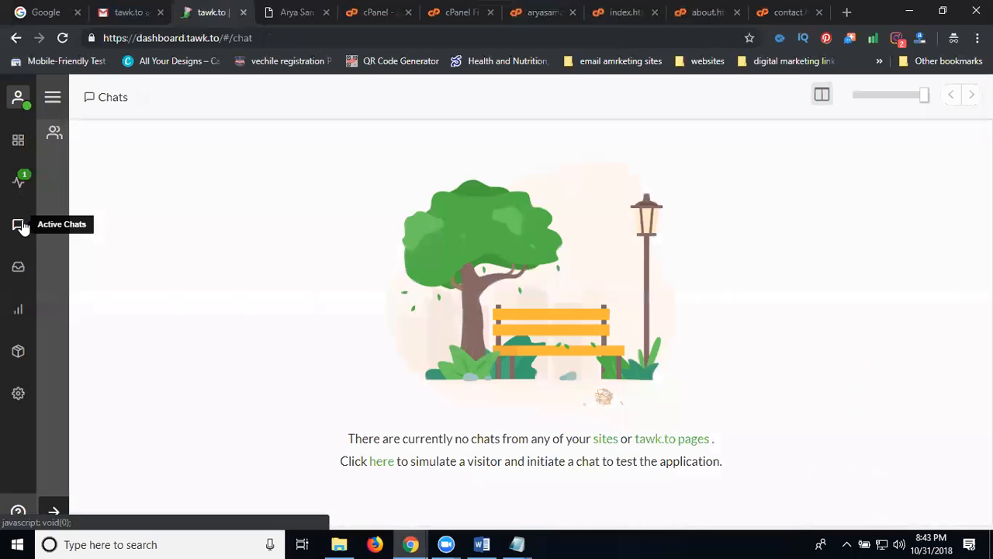
# Step: Browse the tawk.to Messaging, Reports and Add-ons sections, then return to Administration
pyautogui.click(18, 269)
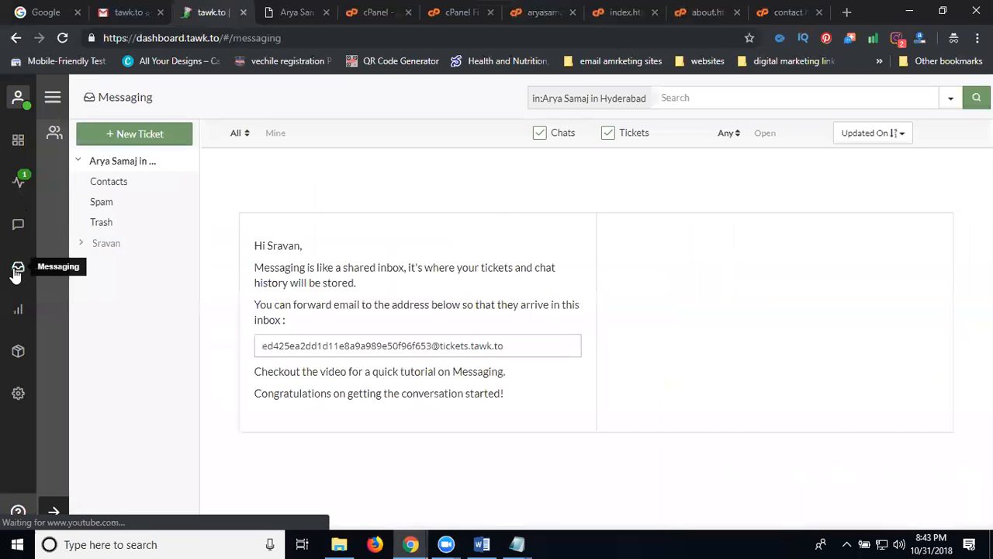
pyautogui.click(19, 314)
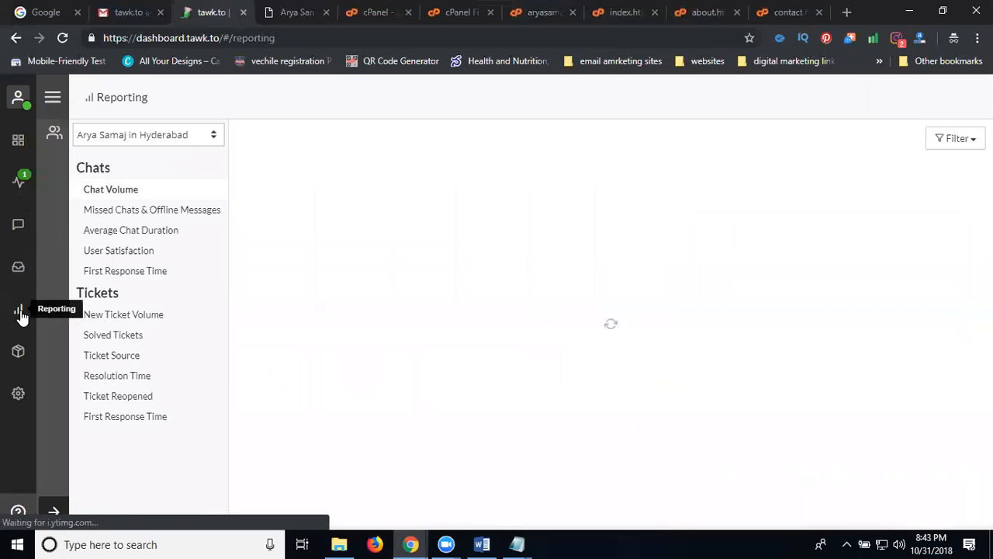
pyautogui.click(19, 351)
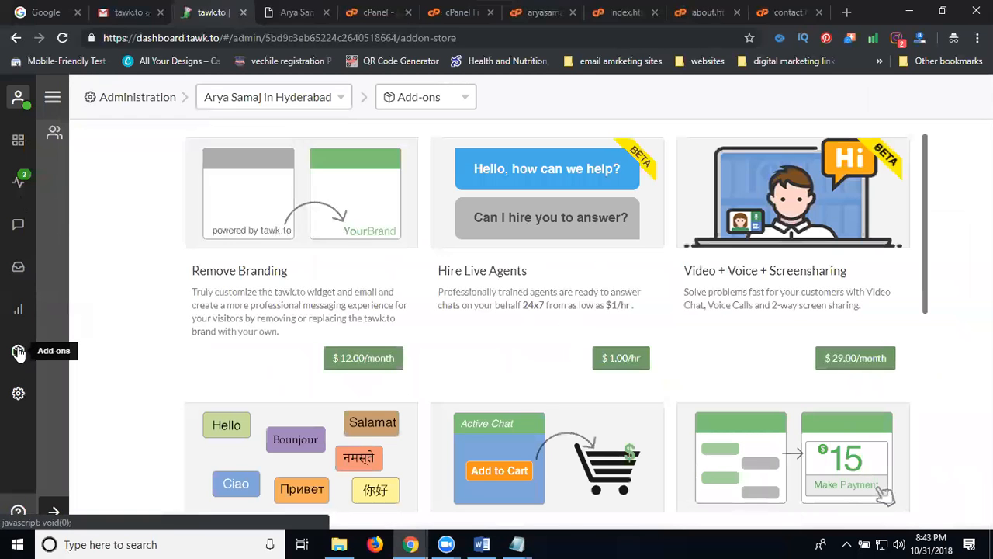
pyautogui.scroll(-3, 543, 326)
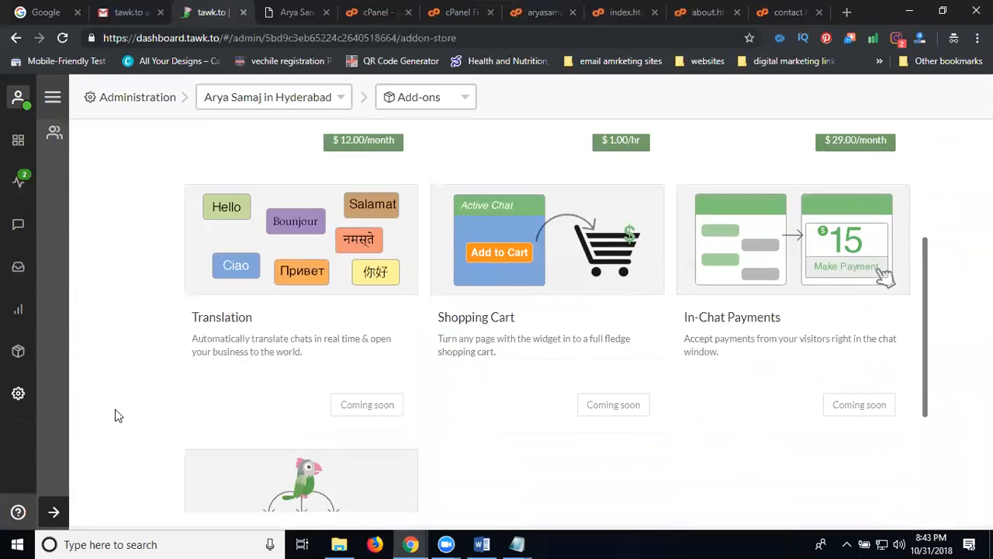
pyautogui.click(19, 394)
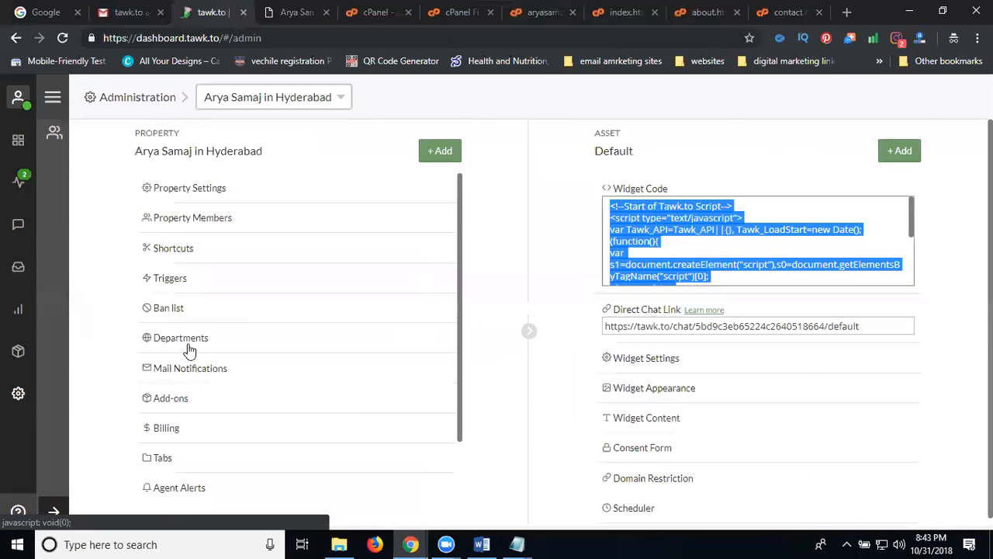
# Step: Check the chat widget on the live marriage page, then switch to the Google homepage
pyautogui.scroll(-1, 191, 345)
pyautogui.scroll(1, 198, 471)
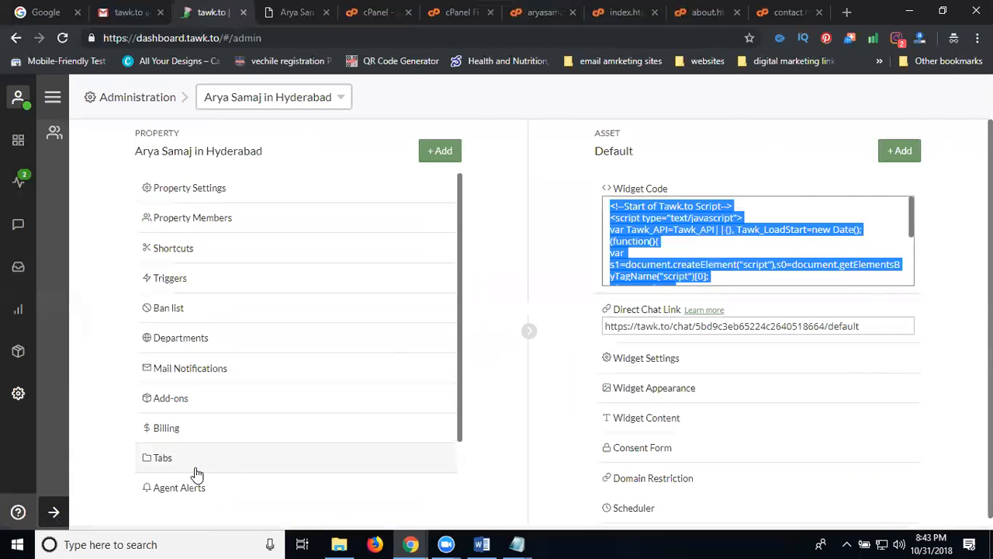
pyautogui.click(289, 13)
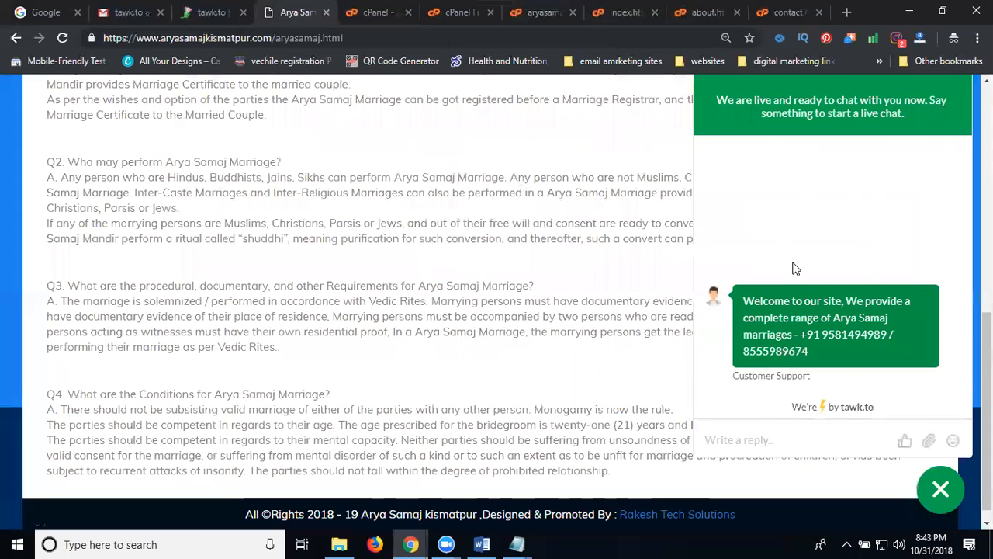
pyautogui.click(35, 17)
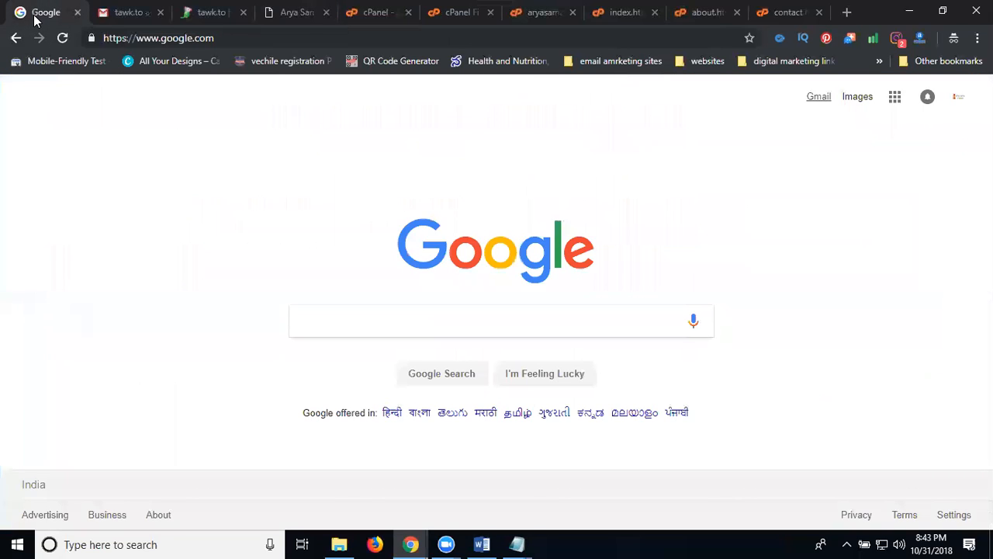
# Step: Open Google Play in a new tab from the Google apps grid
pyautogui.click(895, 96)
pyautogui.rightClick(919, 274)
pyautogui.click(922, 282)
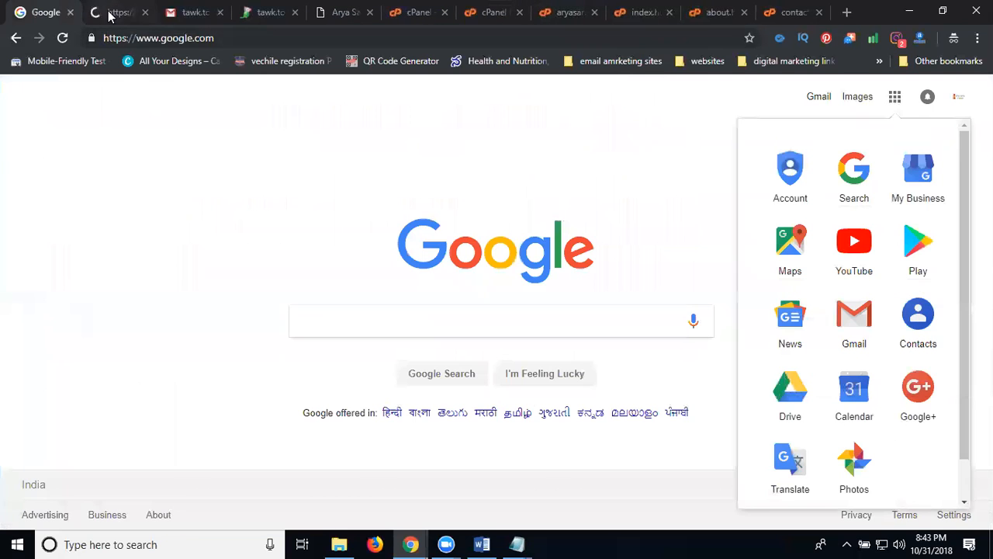
pyautogui.click(115, 13)
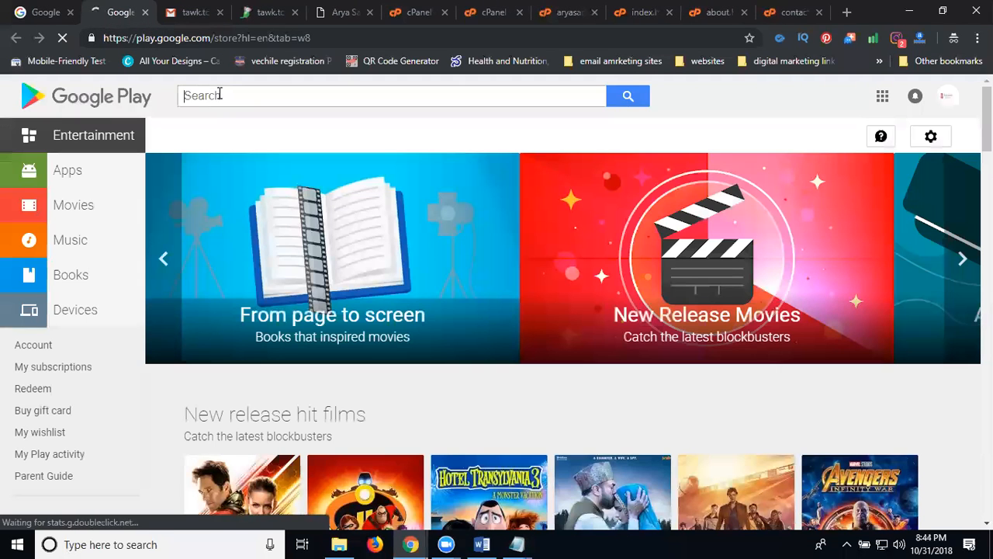
# Step: Search Google Play for 'tawk.to', open the tawk.to app page, then return to the Arya Samaj site
pyautogui.click(220, 94)
pyautogui.write('twa')
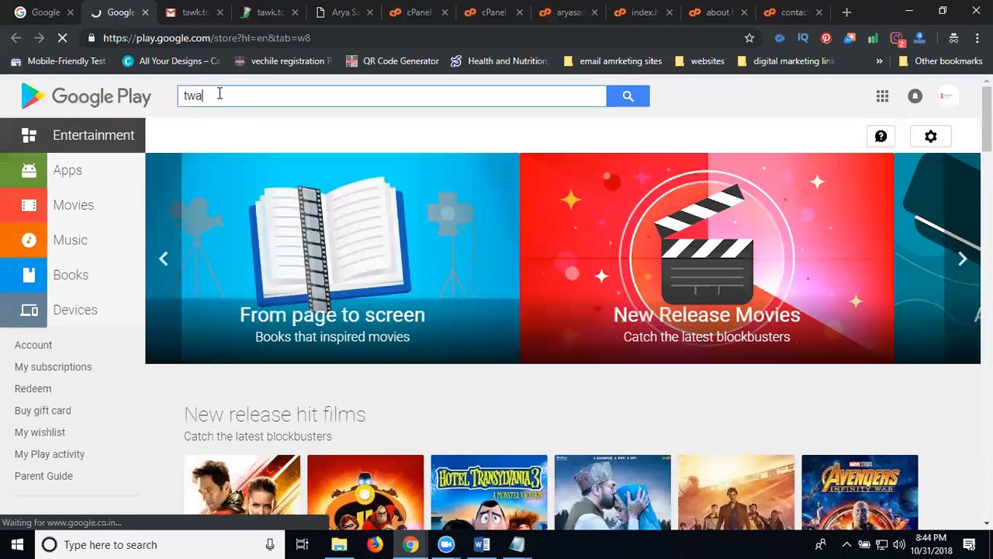
pyautogui.write('k')
pyautogui.press('BackSpace')
pyautogui.press('BackSpace')
pyautogui.press('BackSpace')
pyautogui.write('aw')
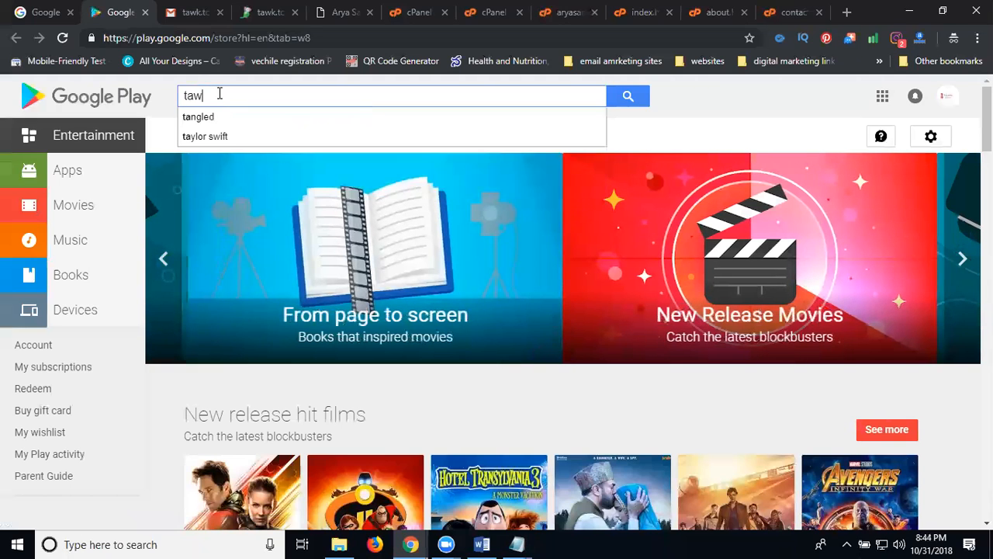
pyautogui.write('k')
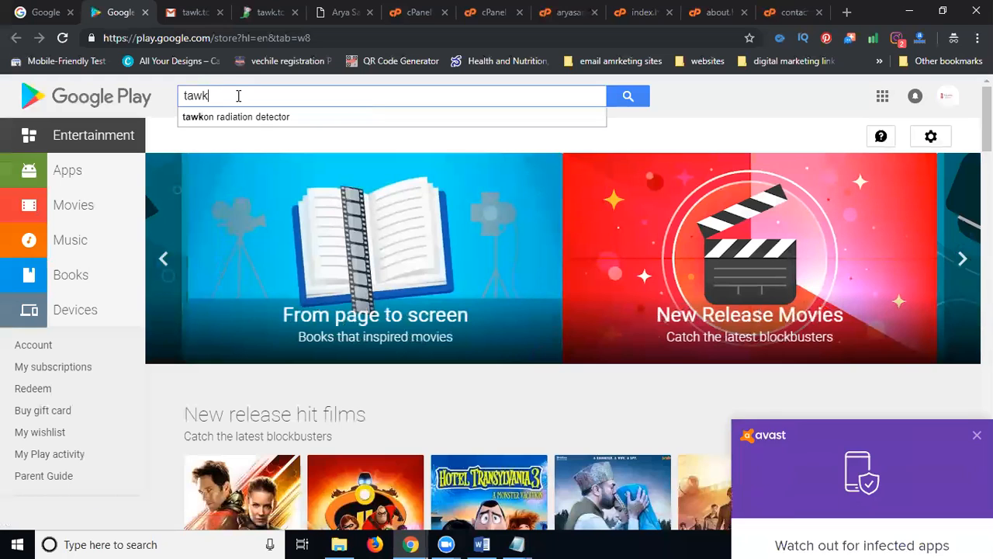
pyautogui.press('Return')
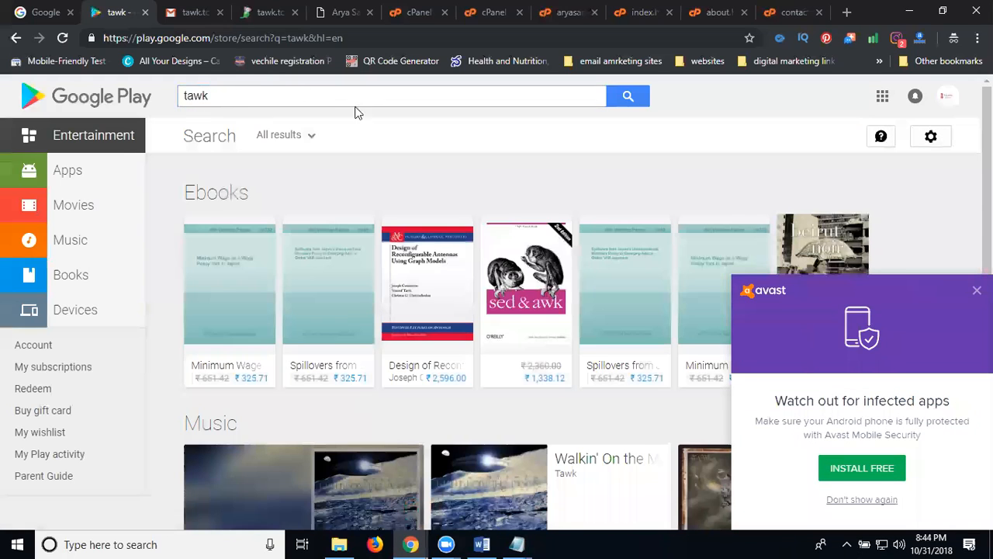
pyautogui.click(264, 100)
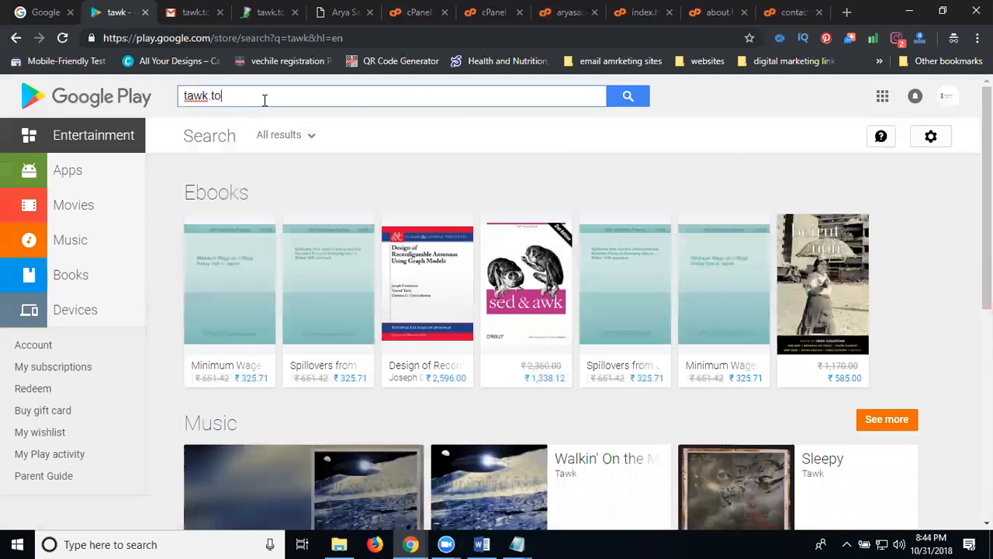
pyautogui.write('to')
pyautogui.press('Return')
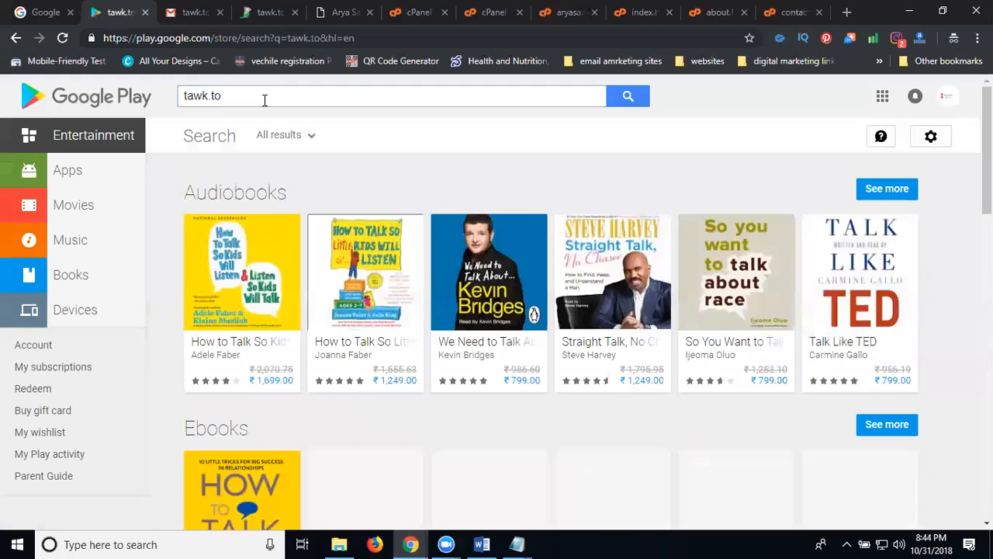
pyautogui.scroll(-6, 348, 207)
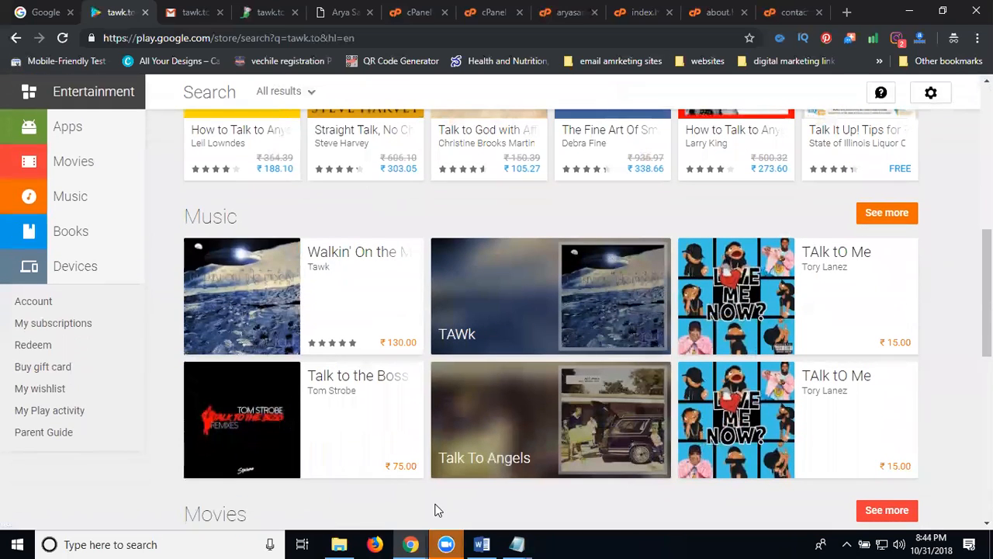
pyautogui.hotkey('alt', 'Left')
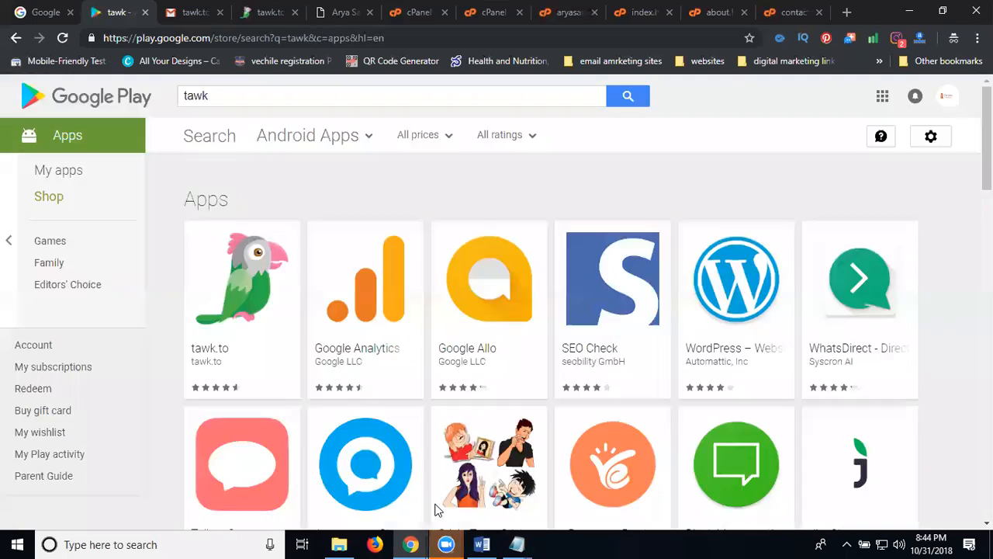
pyautogui.click(240, 294)
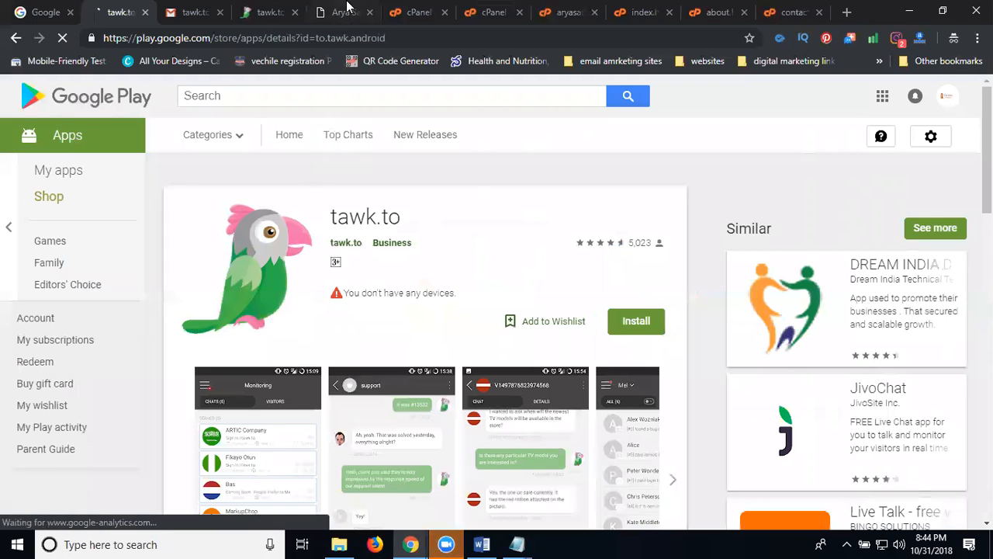
pyautogui.hotkey('ctrl', '5')
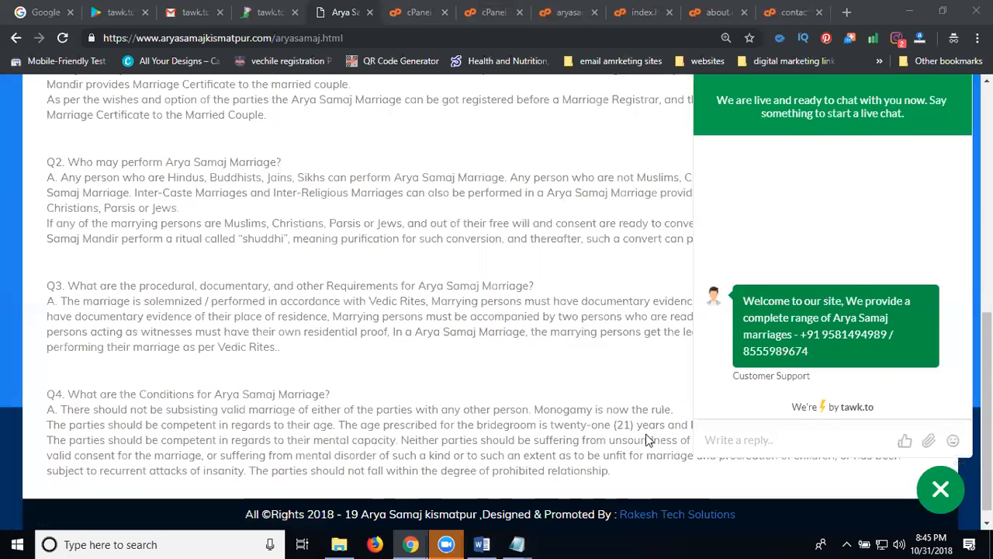
# Step: Log out of the tawk.to dashboard via the profile menu and return to the Arya Samaj tab
pyautogui.hotkey('ctrl', 'shift', 'Tab')
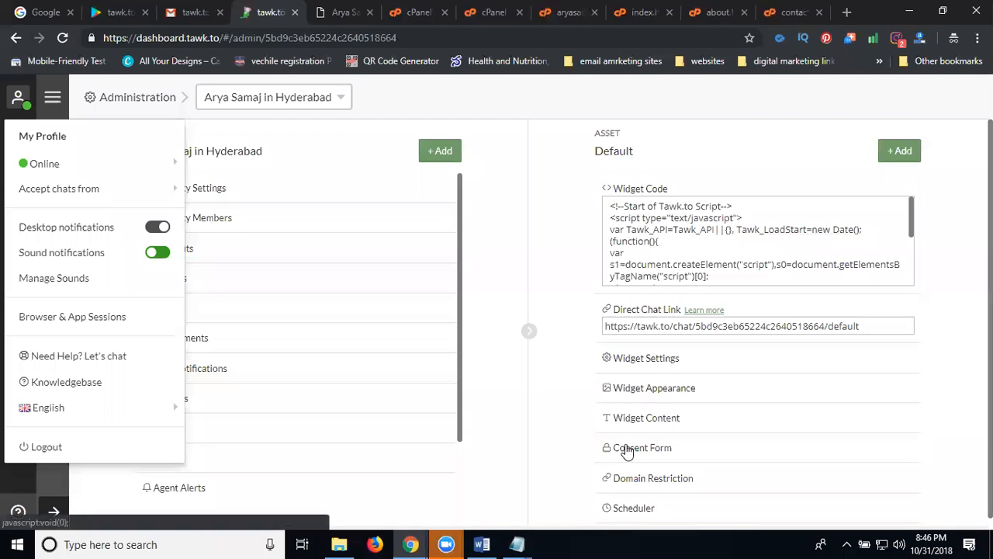
pyautogui.click(55, 447)
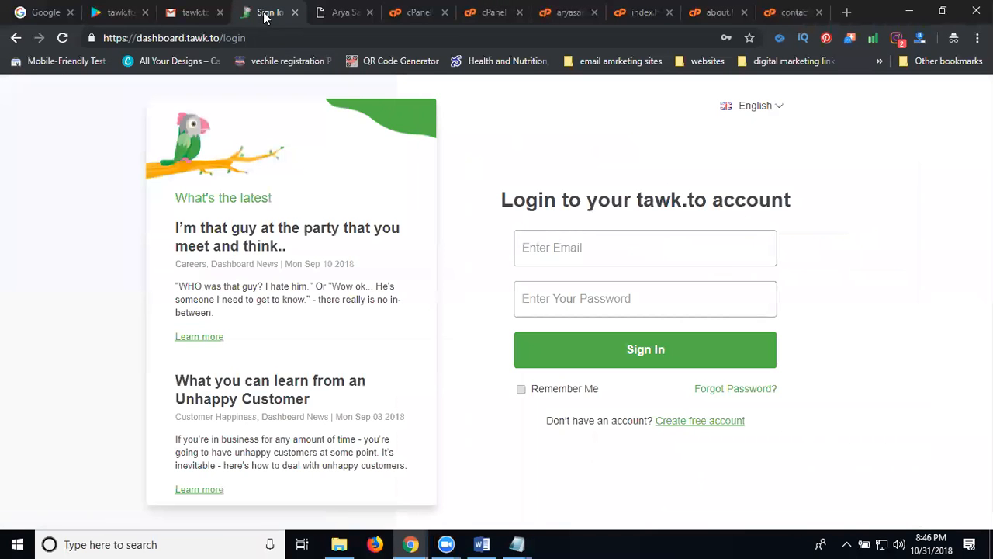
pyautogui.click(324, 14)
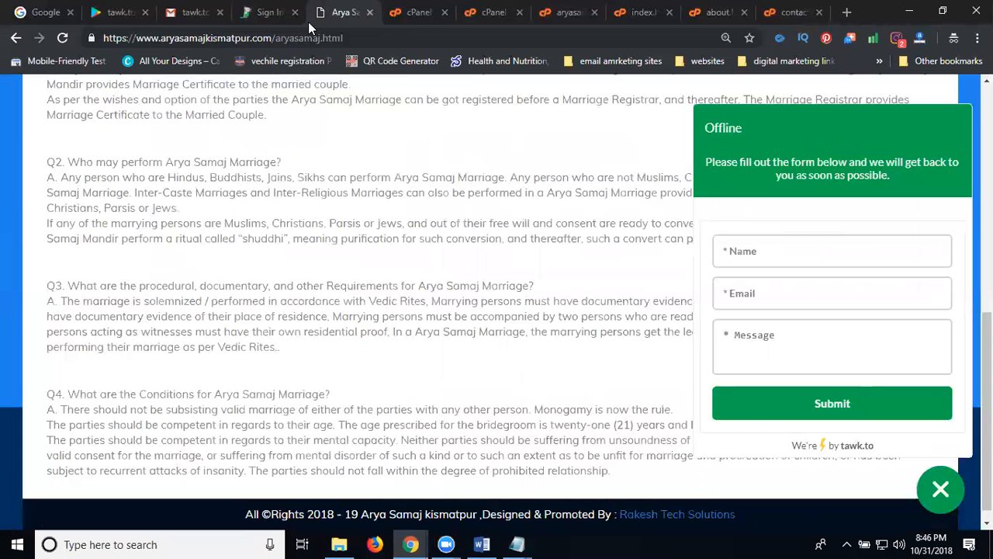
# Step: Reload the site and submit the offline form with a sample name, e-mail and 'i need services'
pyautogui.click(58, 43)
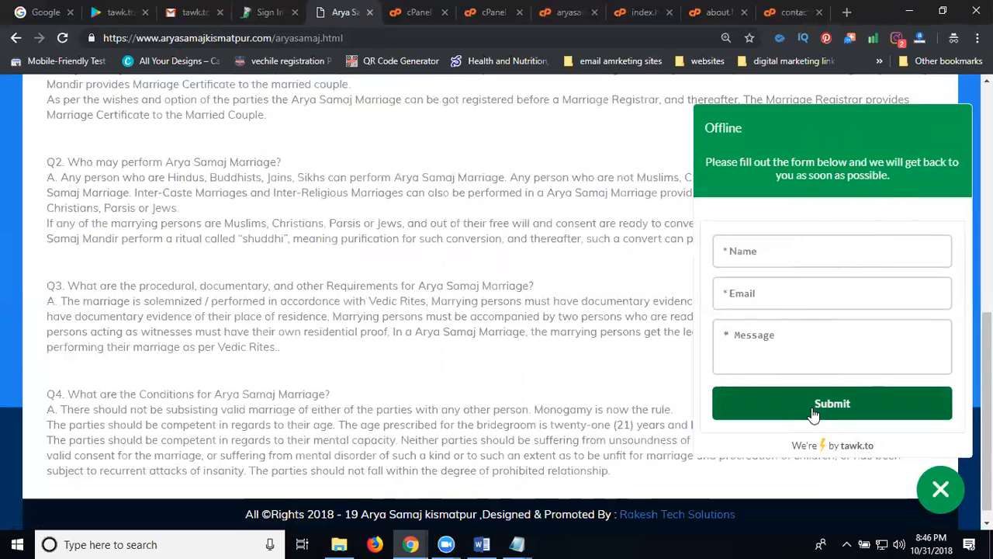
pyautogui.click(758, 251)
pyautogui.write('rak')
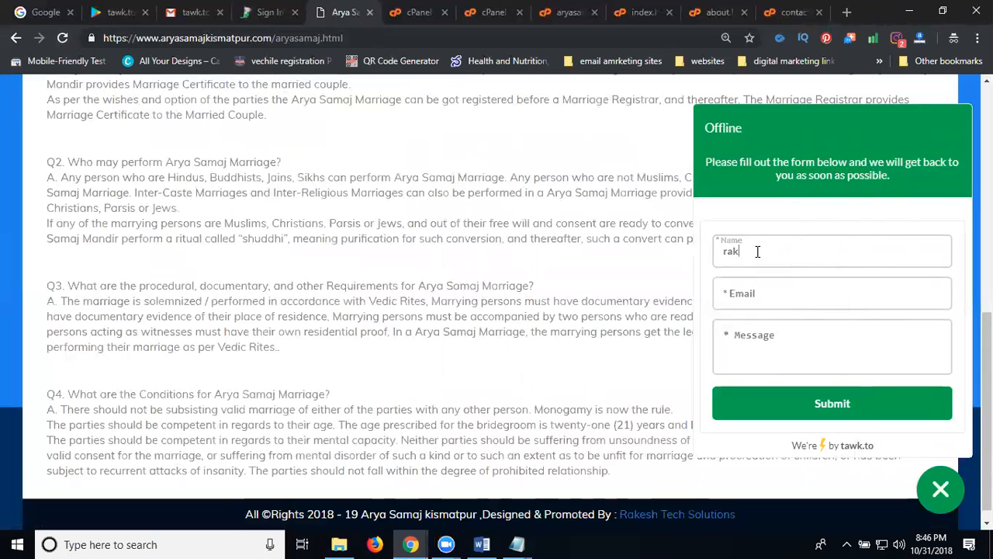
pyautogui.press('Tab')
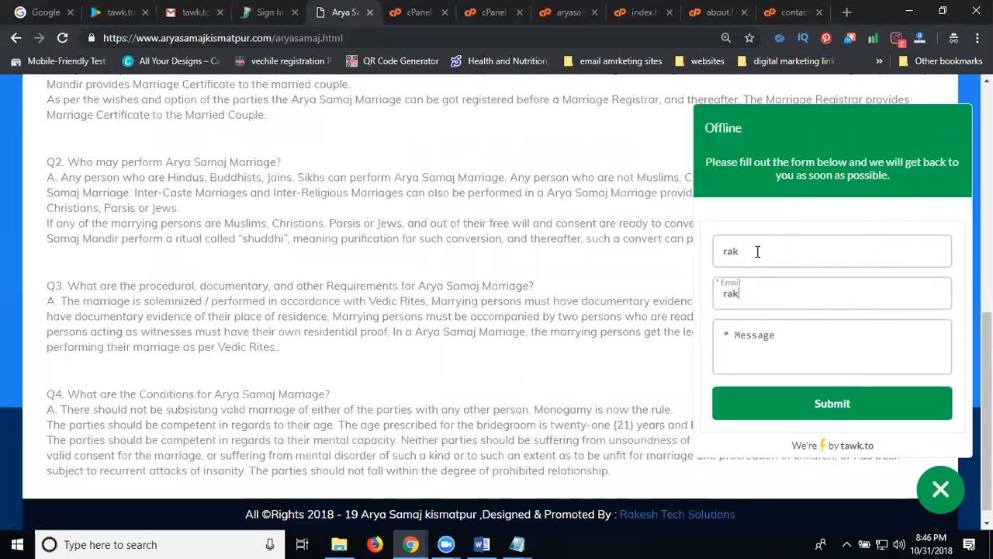
pyautogui.press('Tab')
pyautogui.write('i ned')
pyautogui.press('BackSpace')
pyautogui.write('ed services')
pyautogui.click(804, 407)
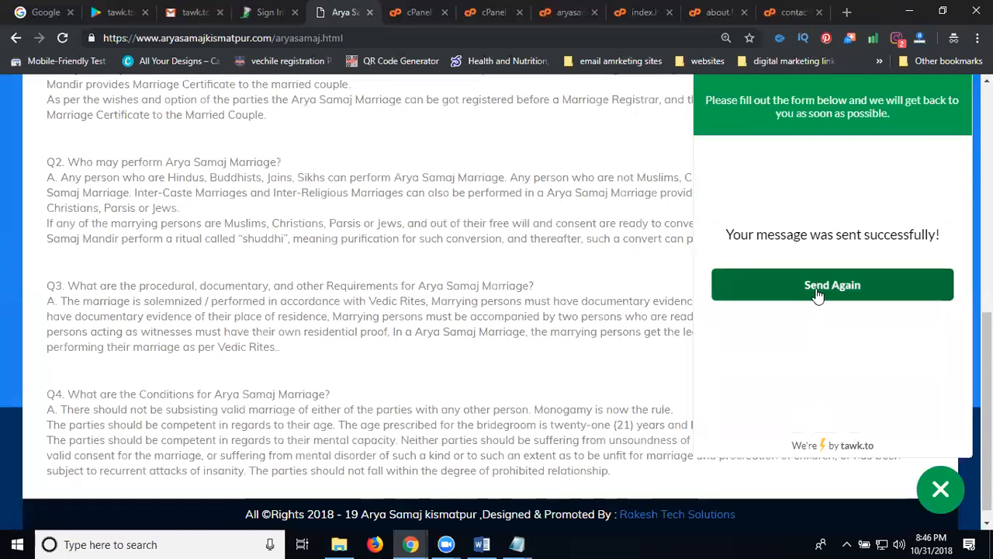
pyautogui.click(817, 287)
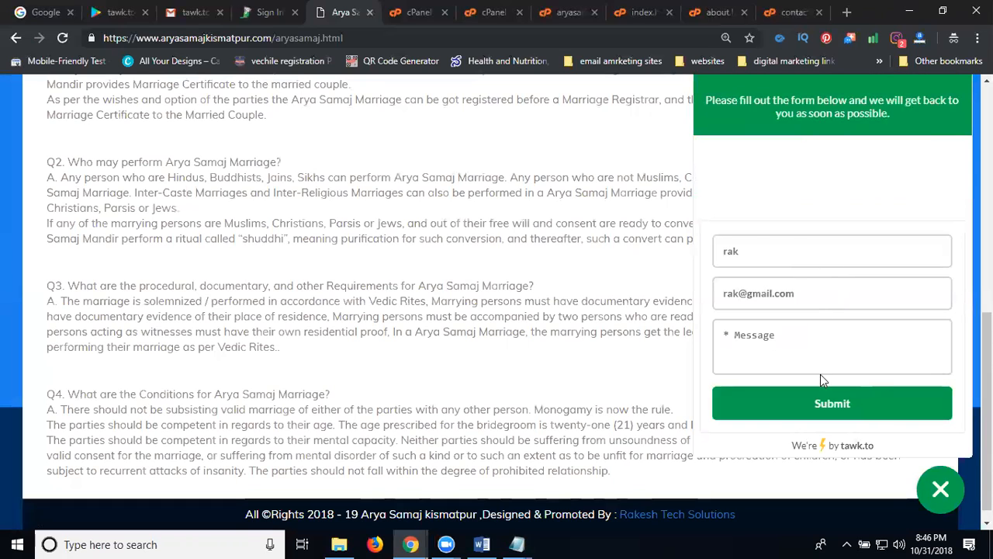
# Step: Check the tawk.to emails in the Gmail inbox, open the 'Offline message' email, then return to the Arya Samaj site
pyautogui.click(170, 14)
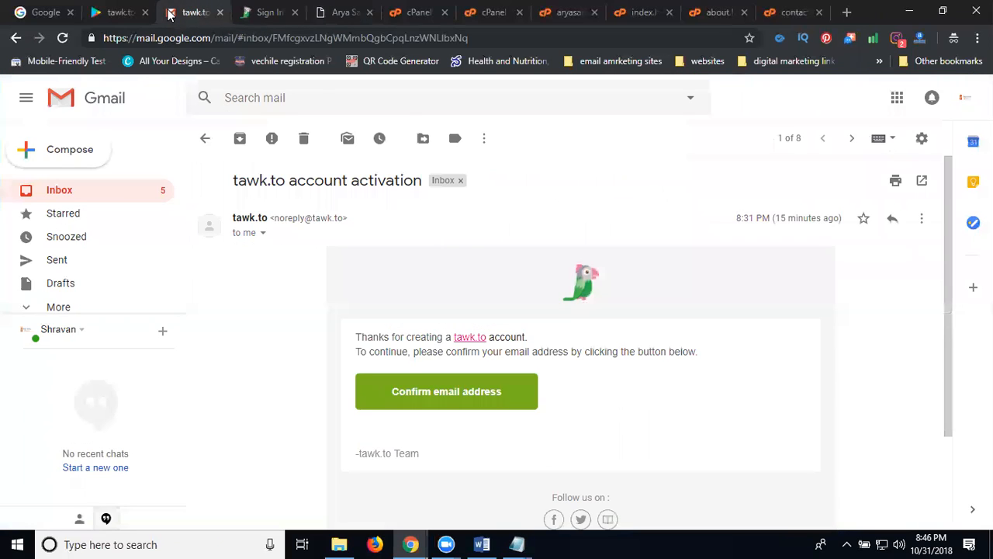
pyautogui.click(48, 191)
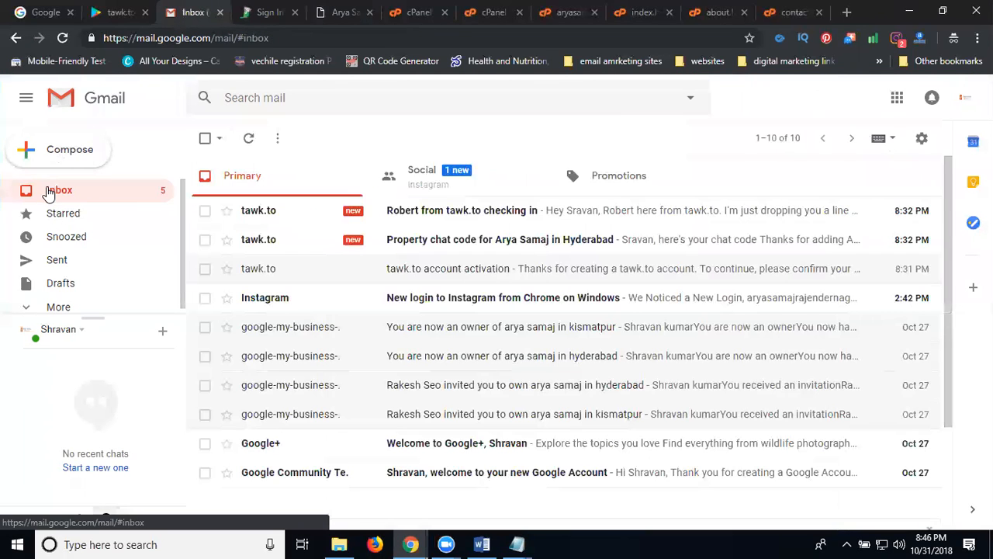
pyautogui.click(436, 216)
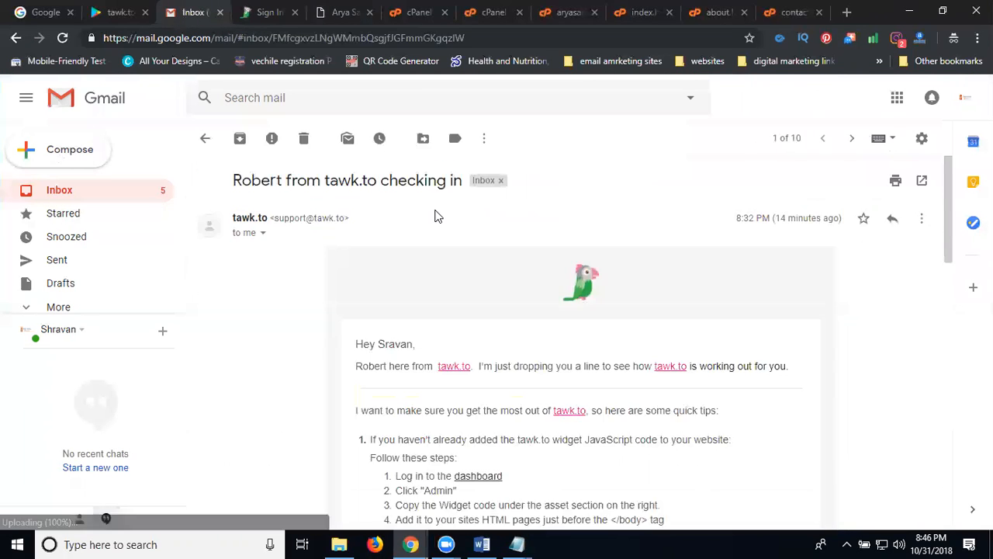
pyautogui.scroll(-4, 441, 211)
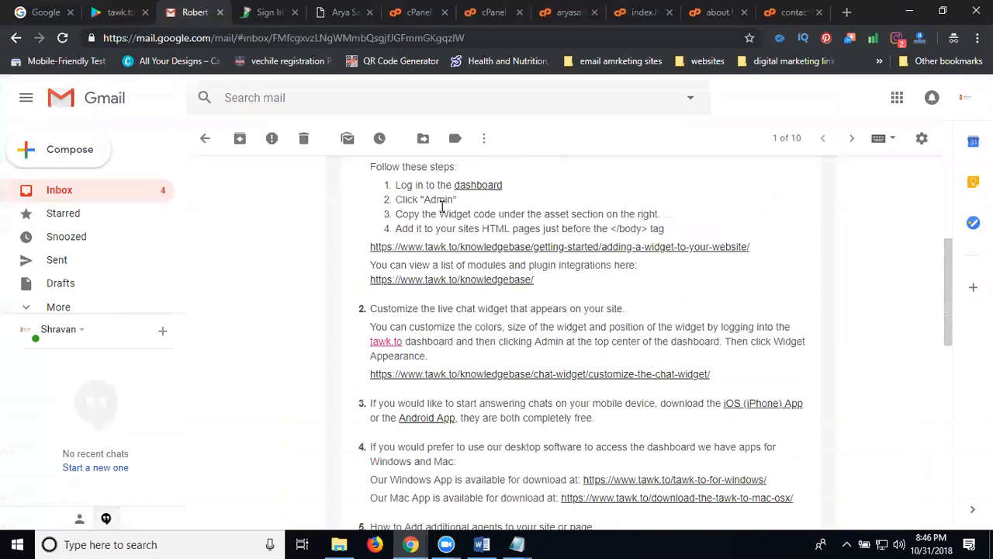
pyautogui.click(84, 193)
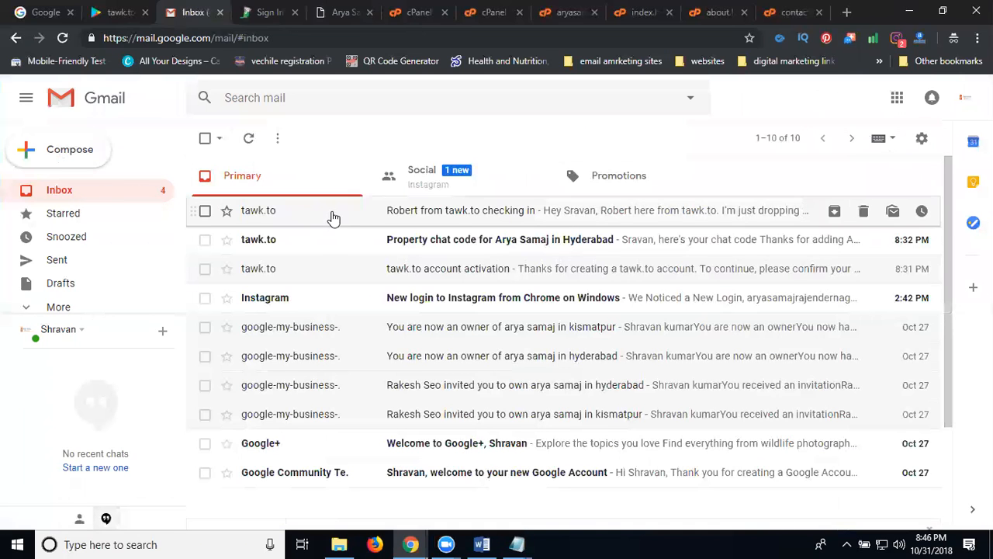
pyautogui.click(422, 243)
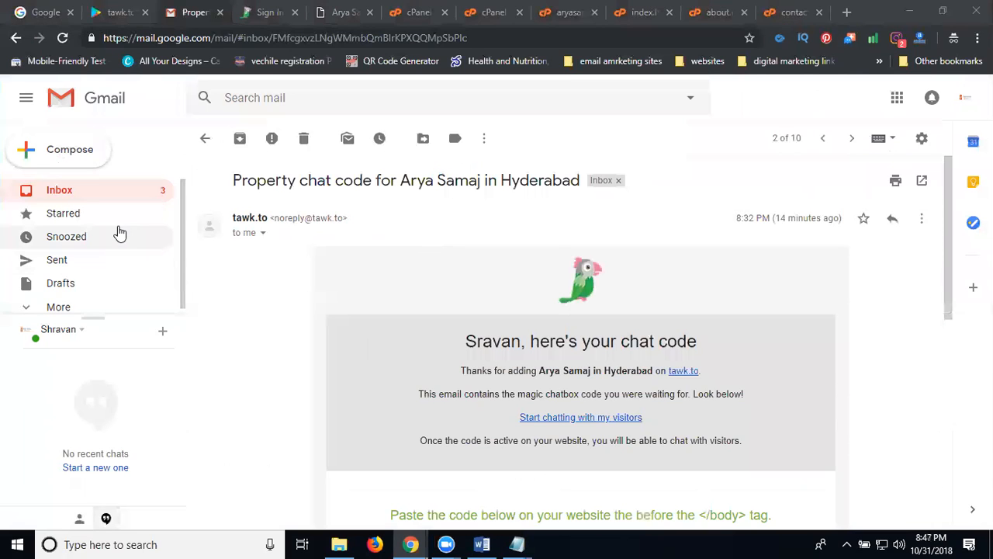
pyautogui.click(86, 192)
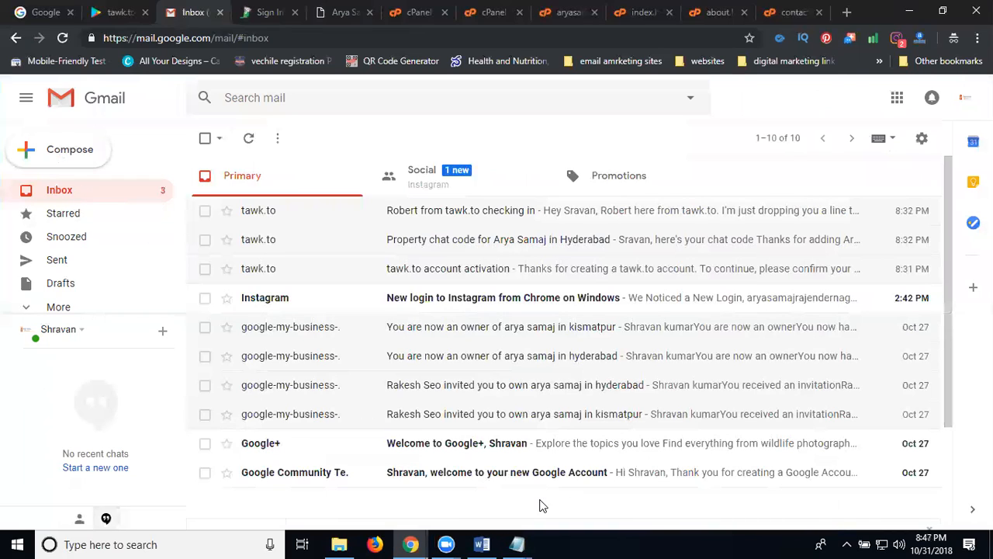
pyautogui.click(739, 465)
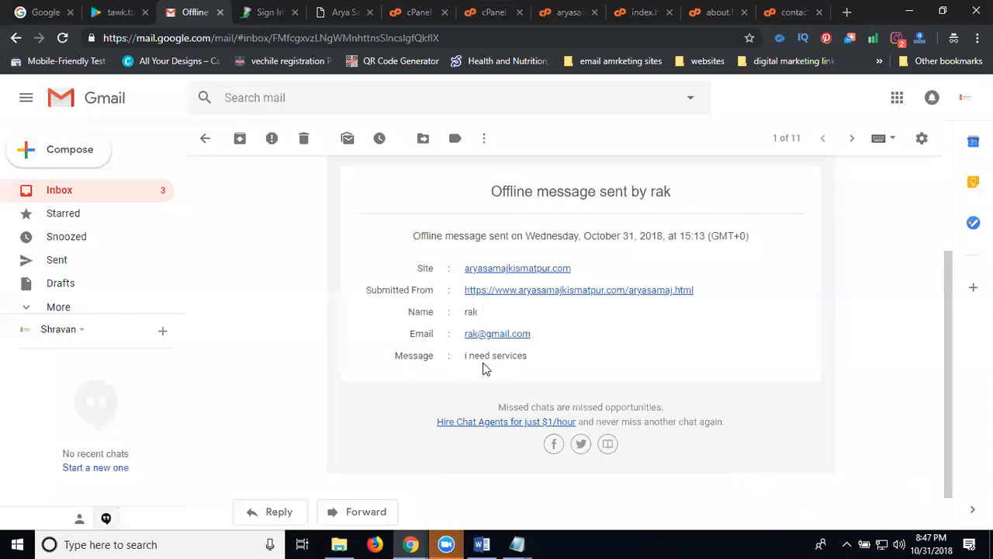
pyautogui.click(342, 12)
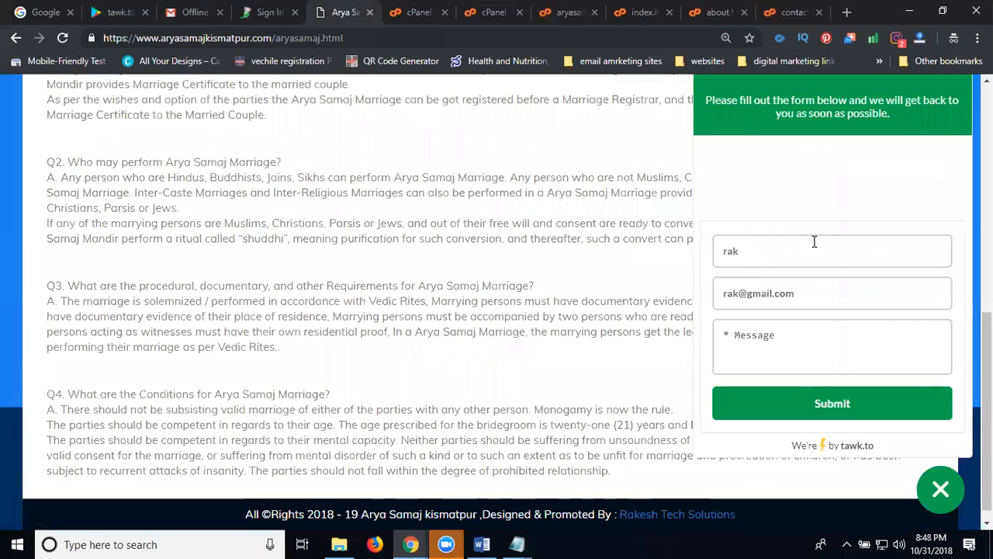